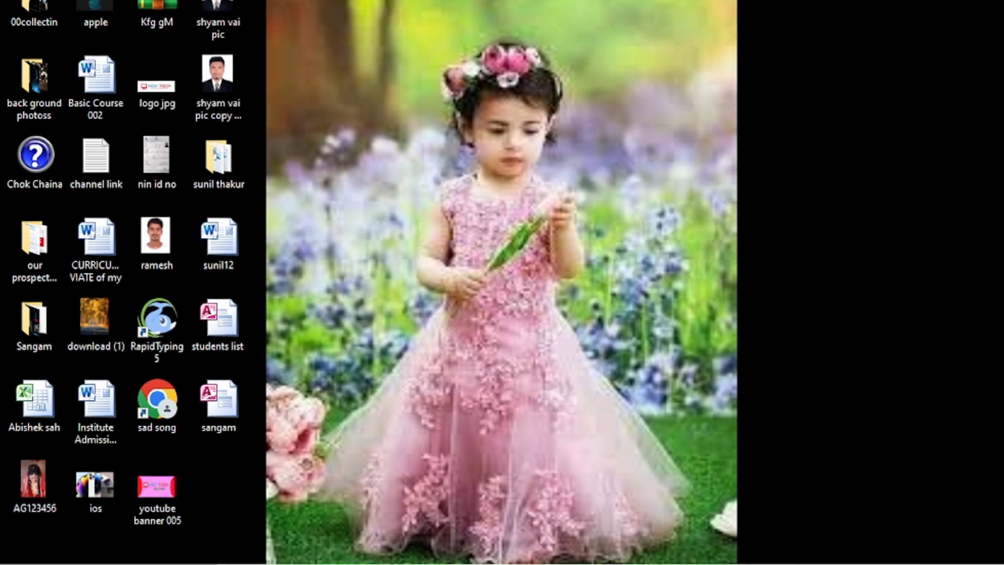
Open Microsoft Word with a new blank document.
{"action": "left_click", "coordinate": [126, 564]}
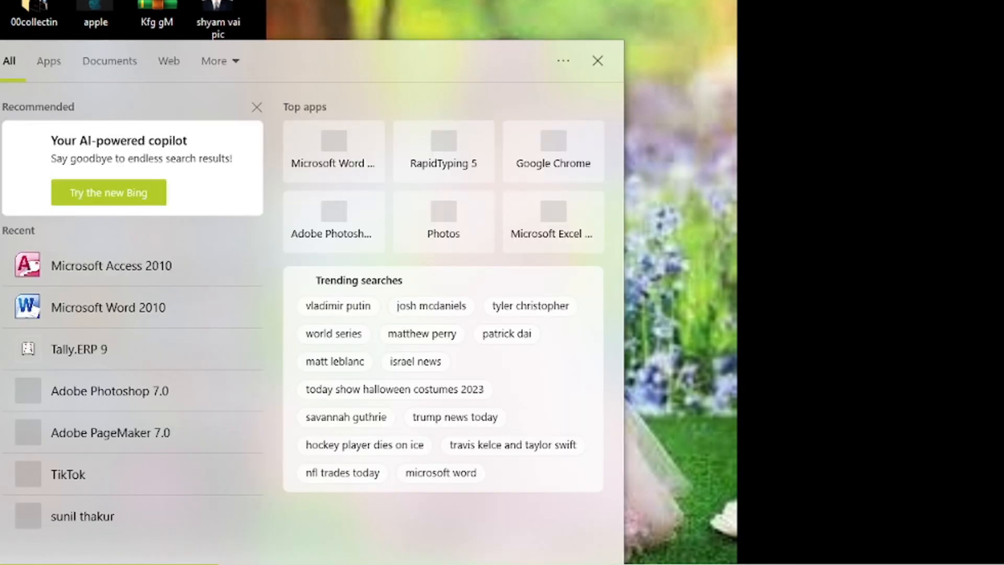
{"action": "left_click", "coordinate": [345, 167]}
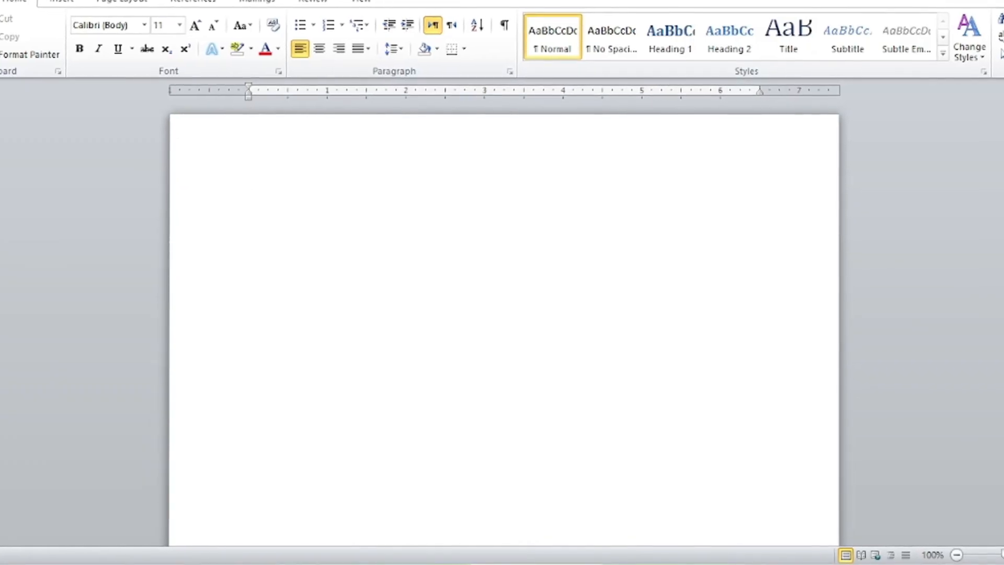
{"action": "left_click", "coordinate": [690, 98]}
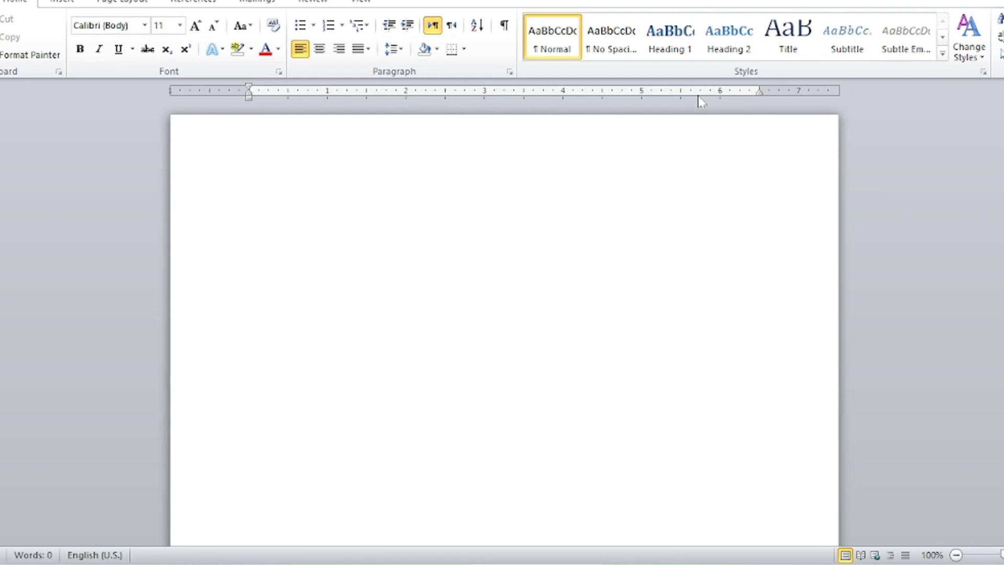
Insert a blank page after the empty first page.
{"action": "left_click", "coordinate": [63, 3]}
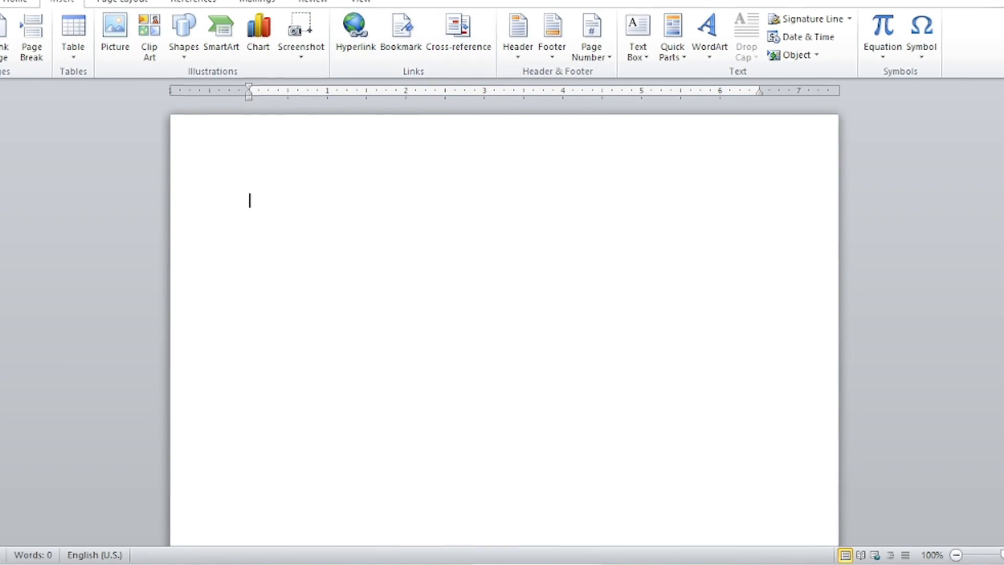
{"action": "scroll", "coordinate": [426, 151], "scroll_direction": "down", "scroll_amount": 1}
{"action": "scroll", "coordinate": [426, 151], "scroll_direction": "up", "scroll_amount": 1}
{"action": "scroll", "coordinate": [479, 171], "scroll_direction": "down", "scroll_amount": 1}
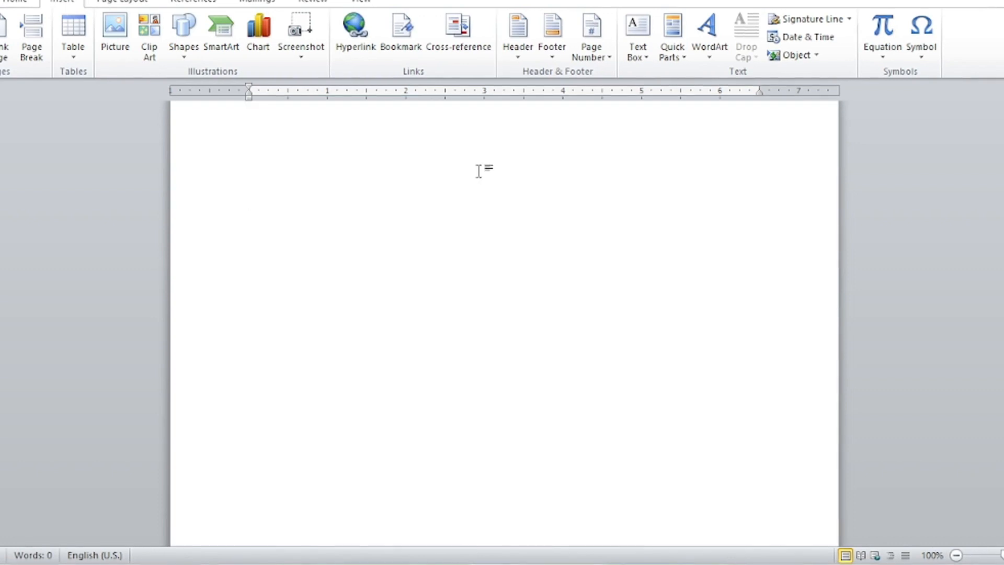
{"action": "scroll", "coordinate": [479, 172], "scroll_direction": "up", "scroll_amount": 1}
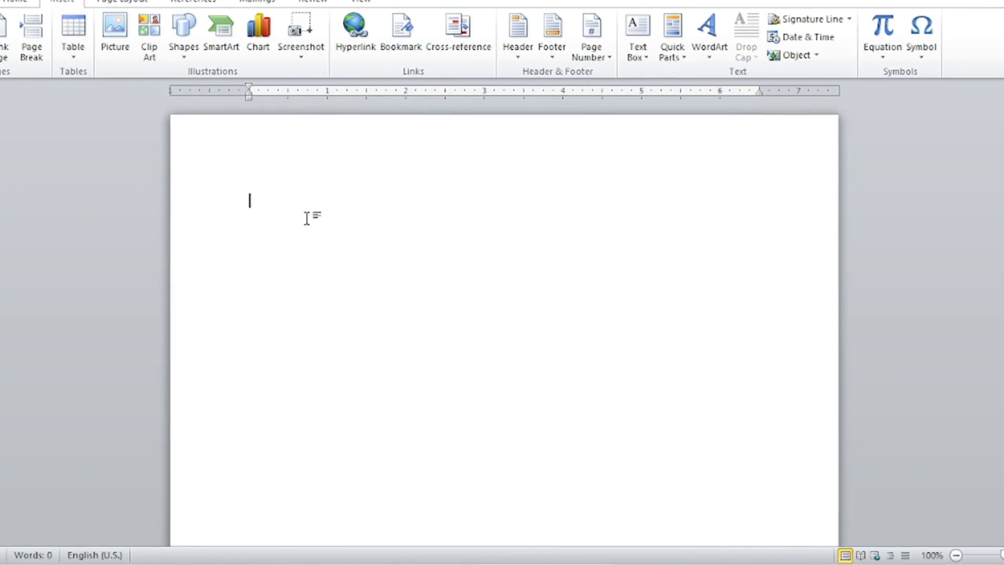
{"action": "left_click", "coordinate": [8, 50]}
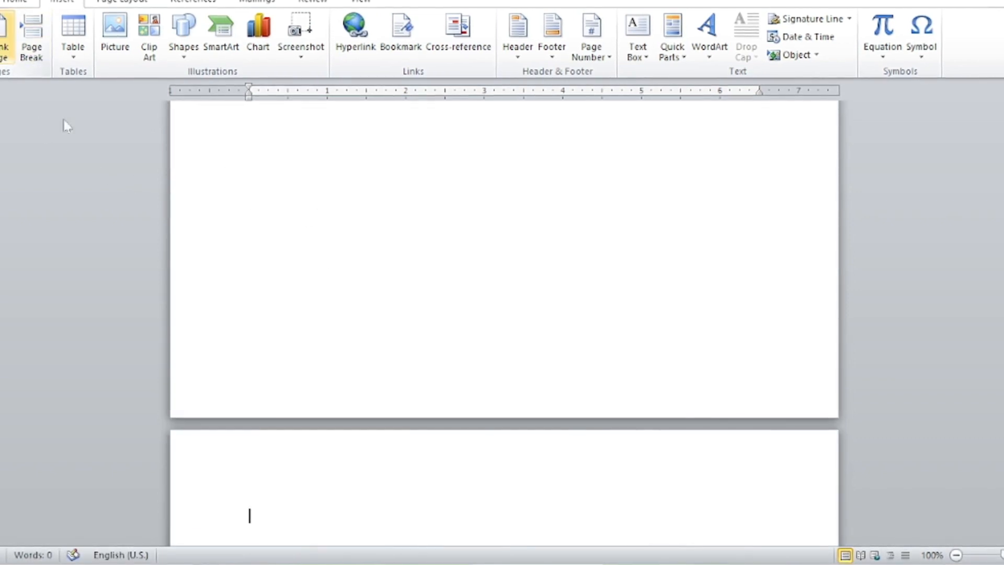
Enter the title "Ms word" at the start of the second page.
{"action": "scroll", "coordinate": [513, 263], "scroll_direction": "down", "scroll_amount": 3}
{"action": "scroll", "coordinate": [515, 266], "scroll_direction": "down", "scroll_amount": 15}
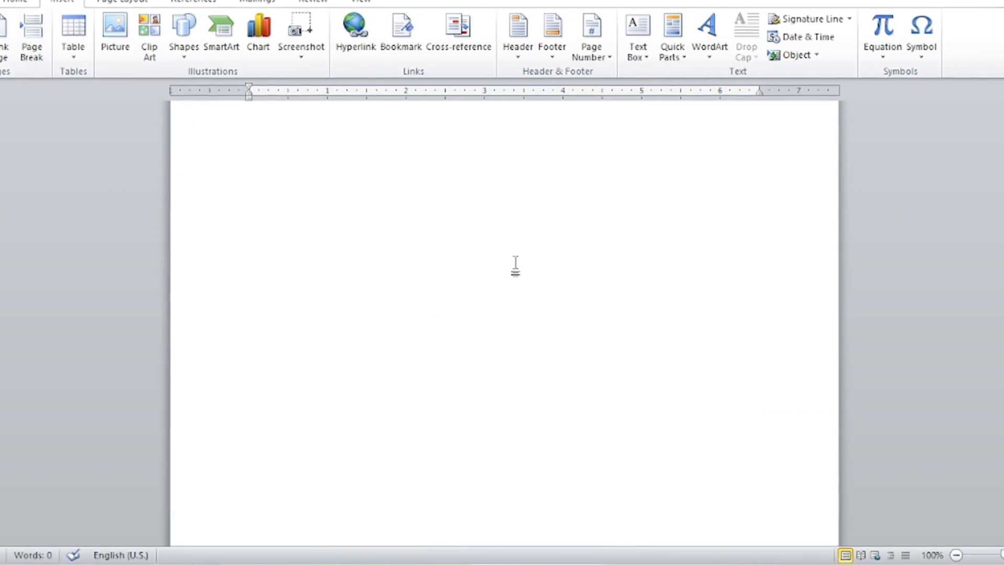
{"action": "scroll", "coordinate": [516, 266], "scroll_direction": "up", "scroll_amount": 1}
{"action": "scroll", "coordinate": [516, 266], "scroll_direction": "down", "scroll_amount": 15}
{"action": "scroll", "coordinate": [516, 262], "scroll_direction": "up", "scroll_amount": 1}
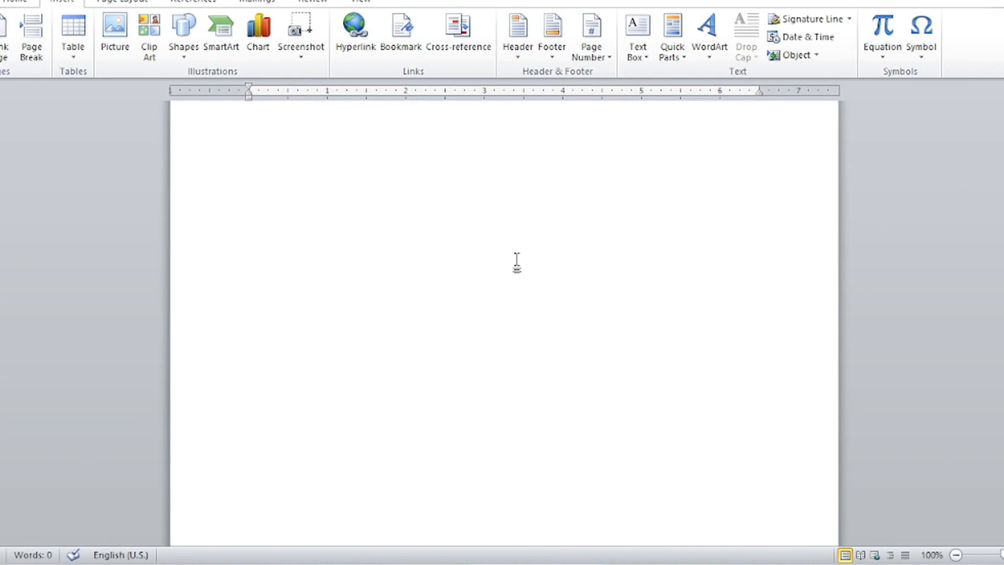
{"action": "scroll", "coordinate": [516, 263], "scroll_direction": "down", "scroll_amount": 6}
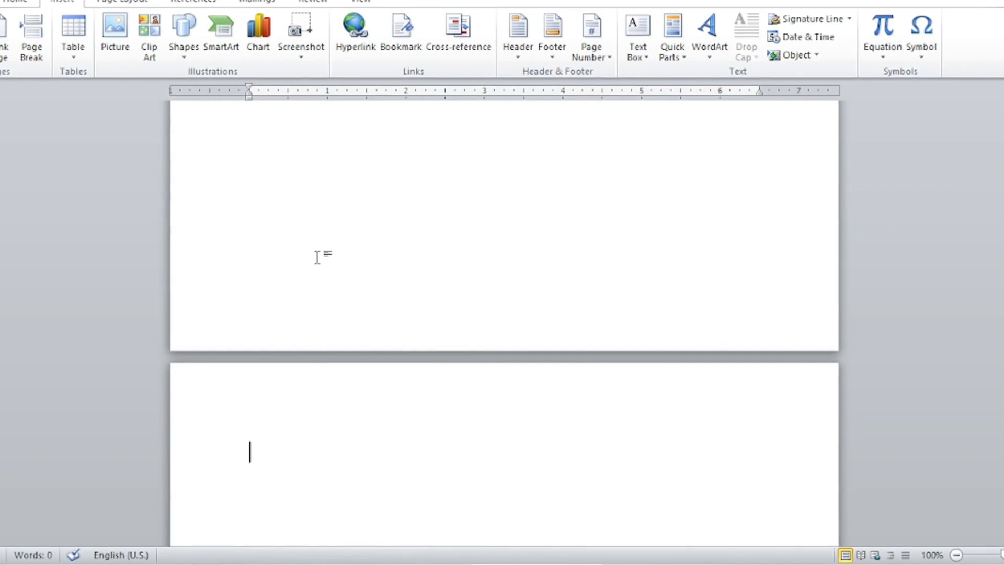
{"action": "type", "text": "ms word"}
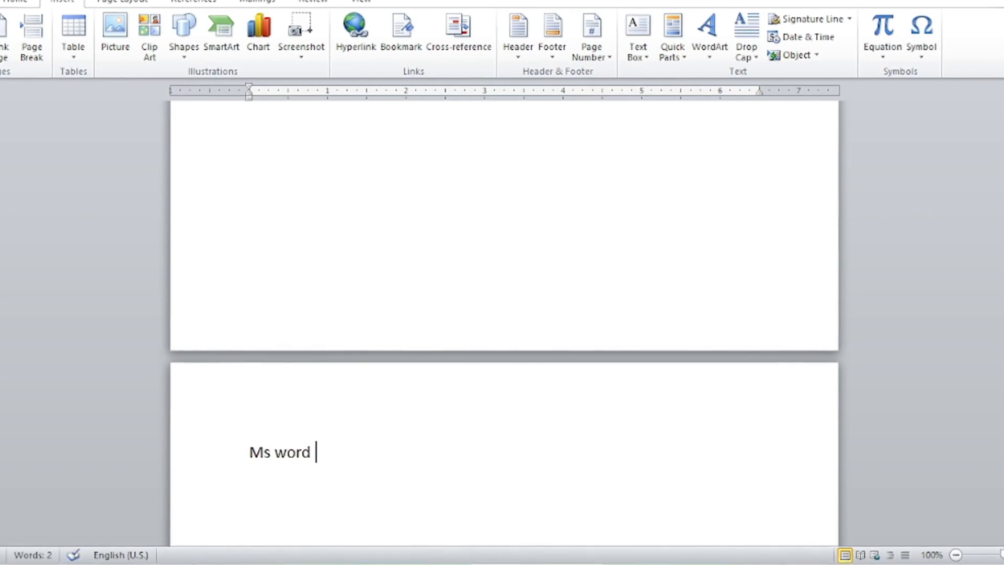
Start a new page after the "Ms word" page and title it "Ms excel".
{"action": "scroll", "coordinate": [504, 314], "scroll_direction": "down", "scroll_amount": 15}
{"action": "scroll", "coordinate": [504, 314], "scroll_direction": "down", "scroll_amount": 5}
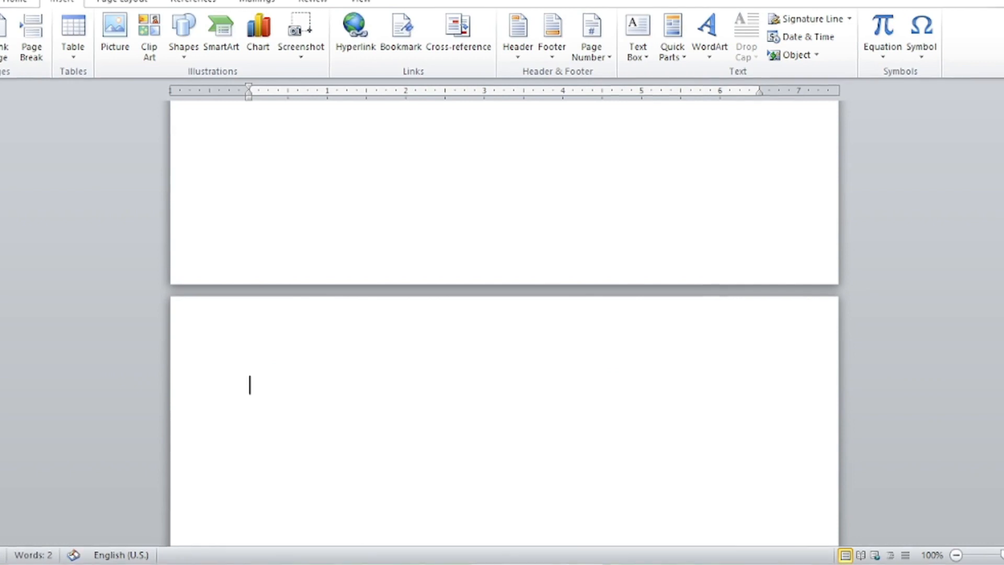
{"action": "type", "text": "ms excel"}
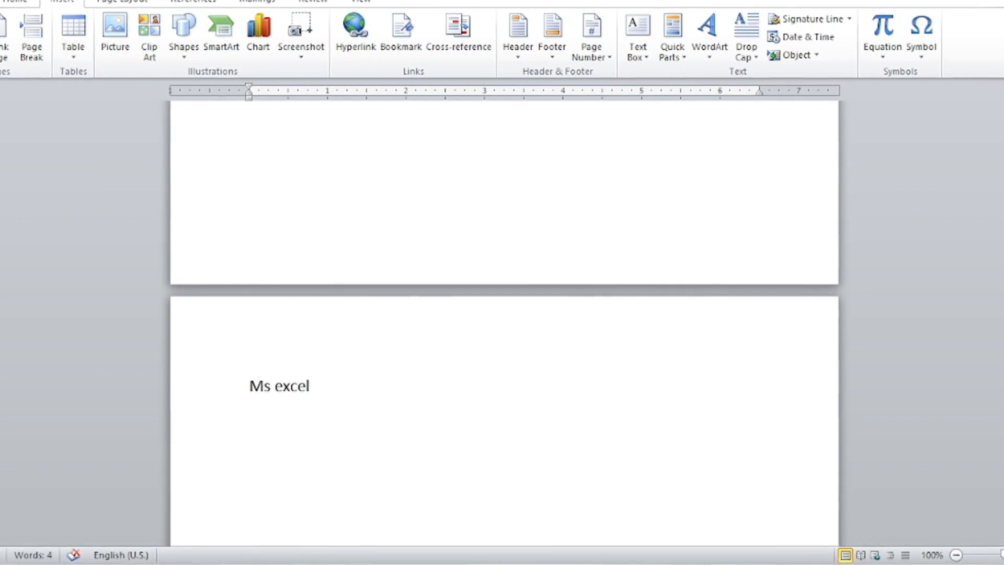
Add a page break after "Ms excel" and title the new page "Ms powerpoint".
{"action": "key", "text": "ctrl+Return"}
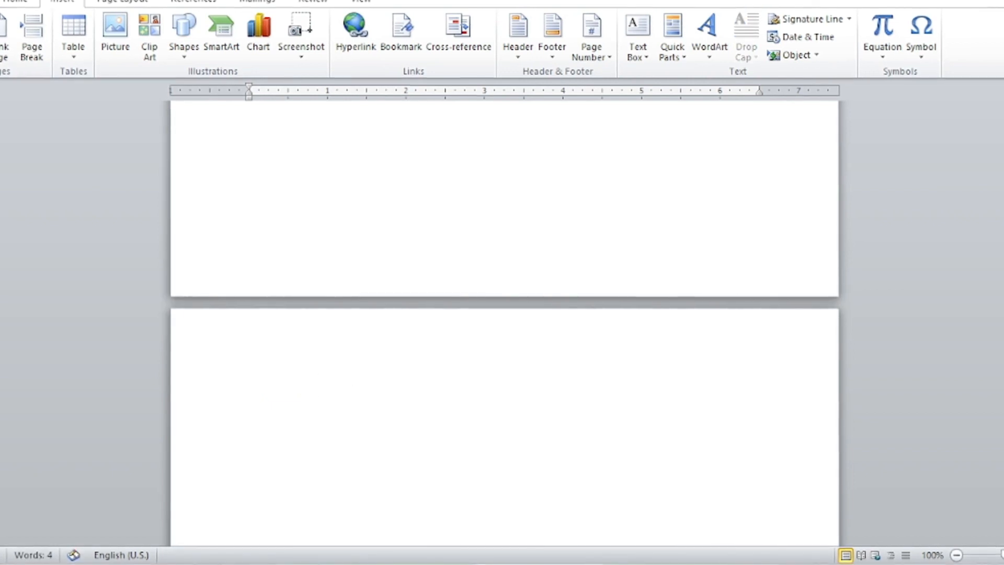
{"action": "type", "text": "Ms po"}
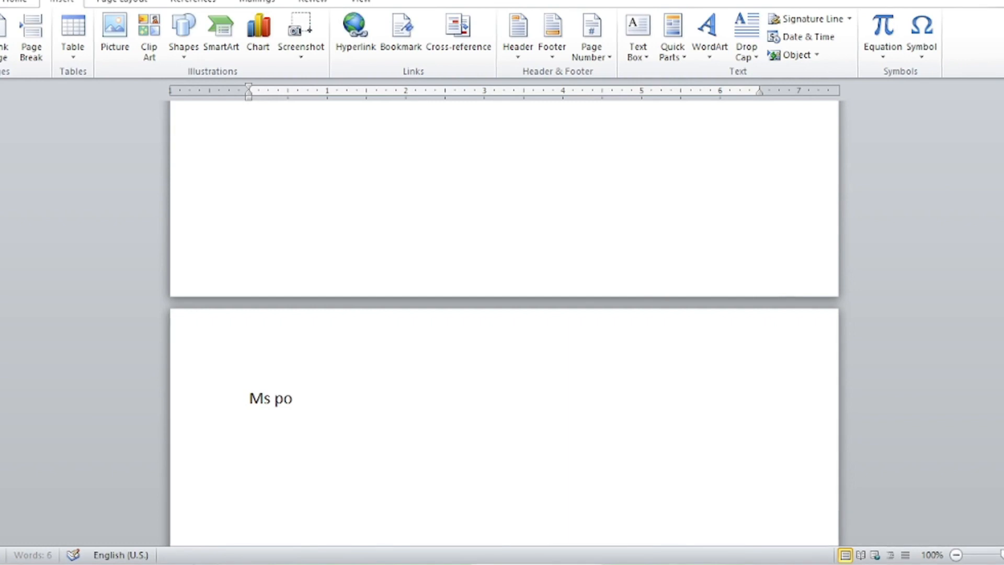
{"action": "type", "text": "wer"}
{"action": "key", "text": "BackSpace"}
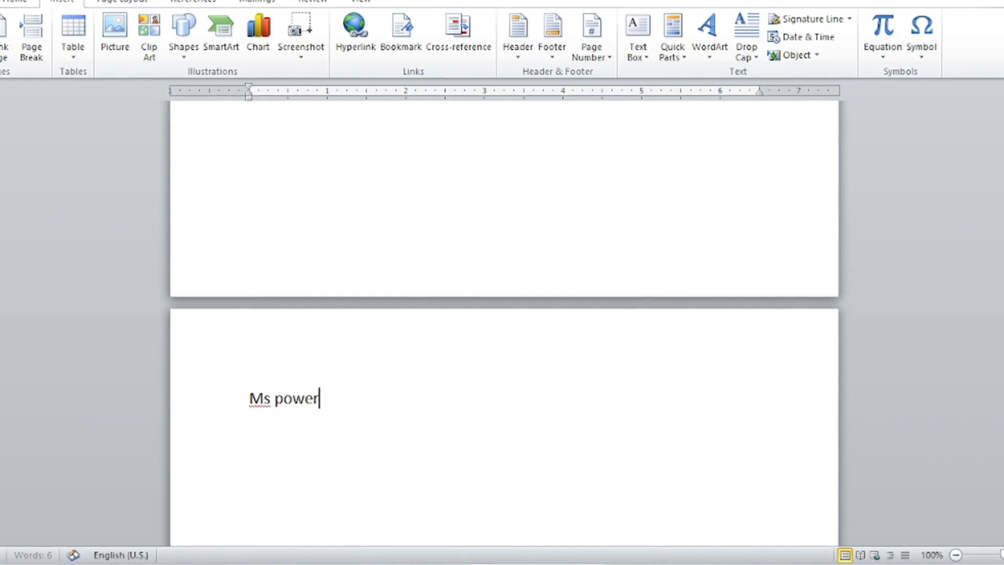
{"action": "type", "text": "po"}
{"action": "type", "text": "int"}
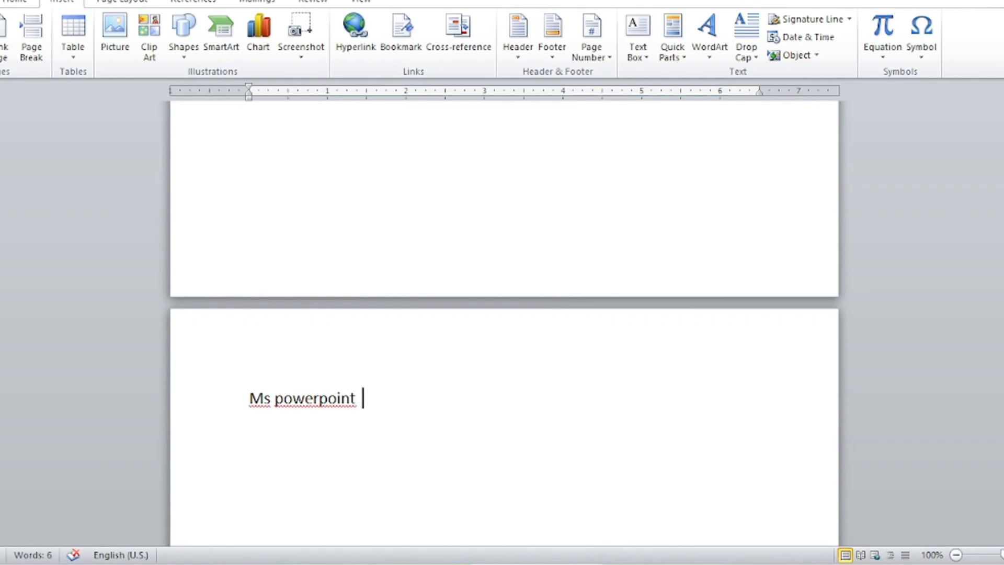
Add a page break after "Ms powerpoint" and title the new page "Adobe pagemaker".
{"action": "key", "text": "ctrl+Return"}
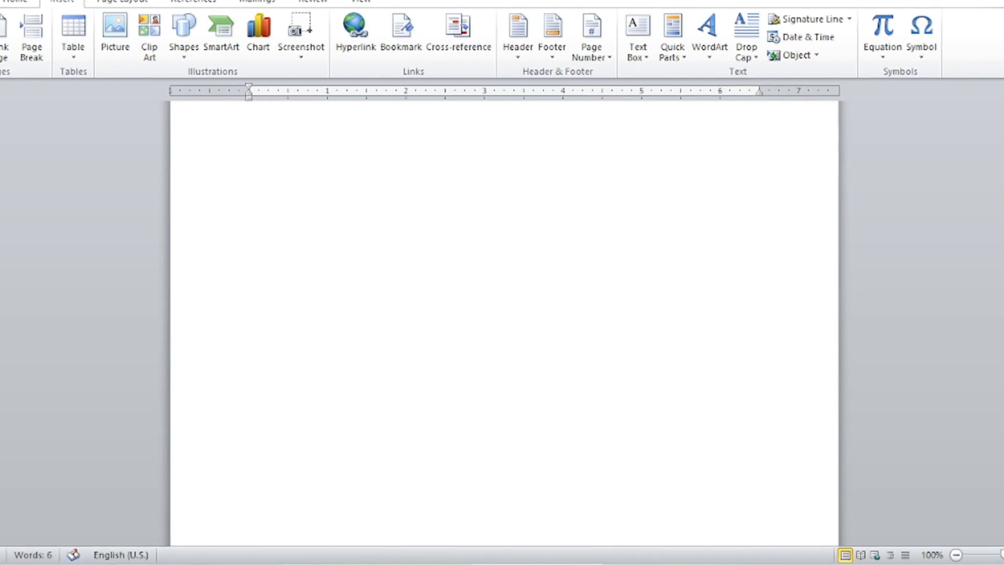
{"action": "scroll", "coordinate": [435, 325], "scroll_direction": "up", "scroll_amount": 10}
{"action": "scroll", "coordinate": [436, 325], "scroll_direction": "down", "scroll_amount": 8}
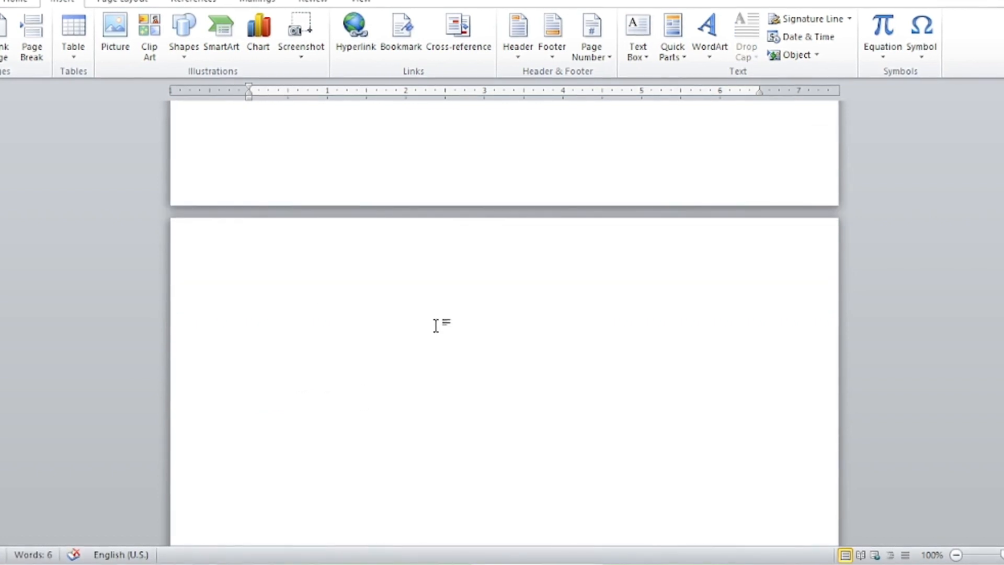
{"action": "type", "text": "A"}
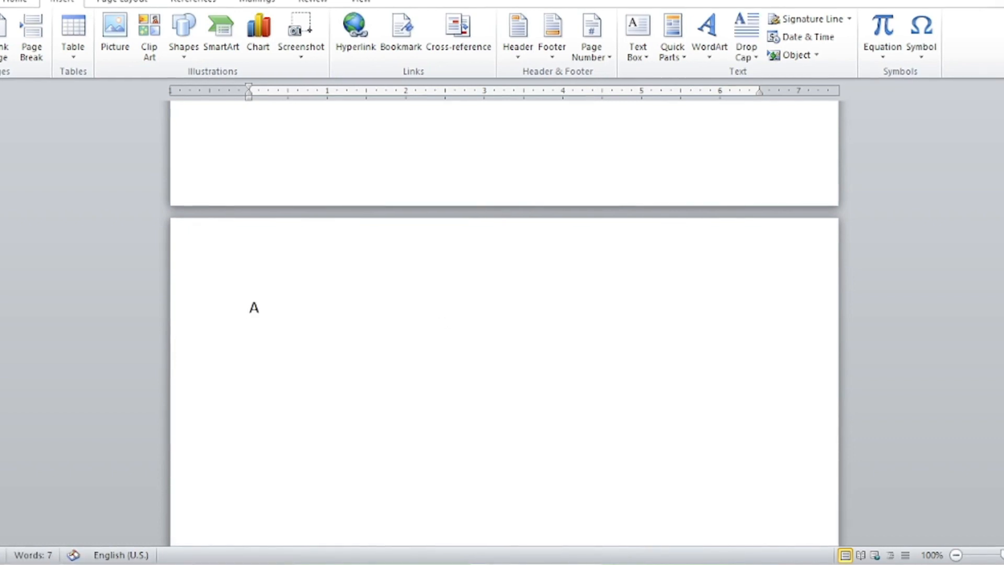
{"action": "type", "text": "dobe pagem"}
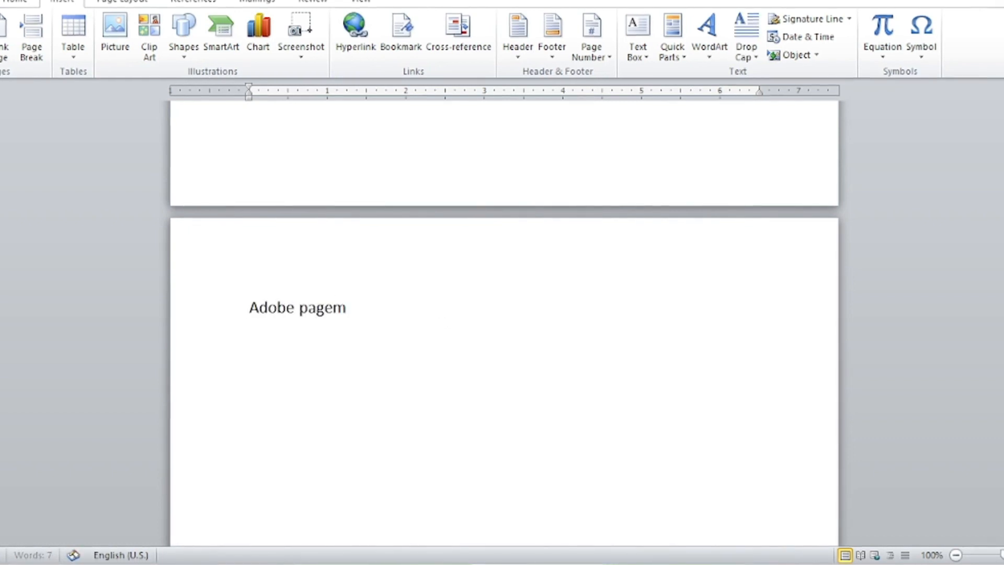
{"action": "type", "text": "aker"}
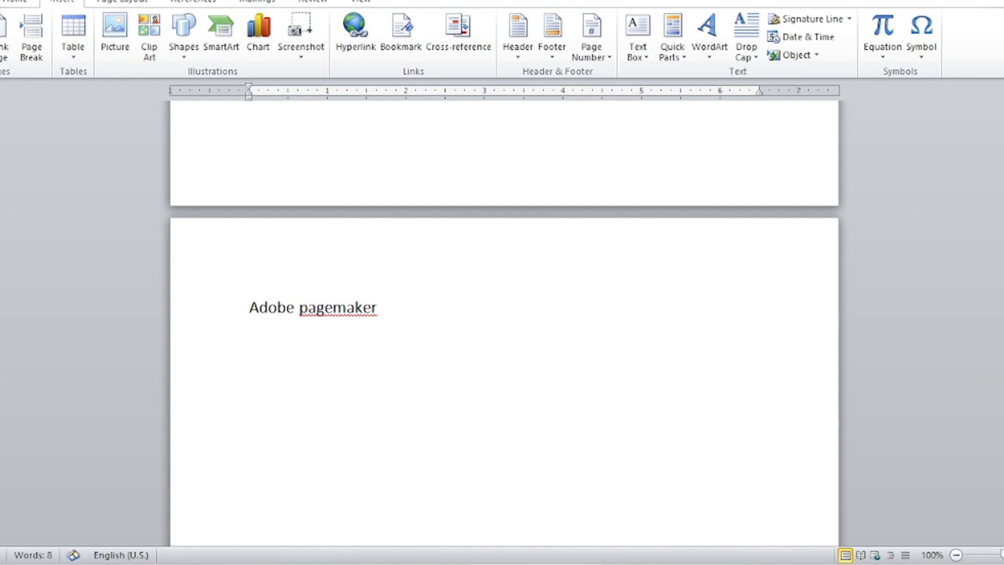
Insert a table with two columns and five rows at the start of the blank first page.
{"action": "scroll", "coordinate": [446, 336], "scroll_direction": "up", "scroll_amount": 3}
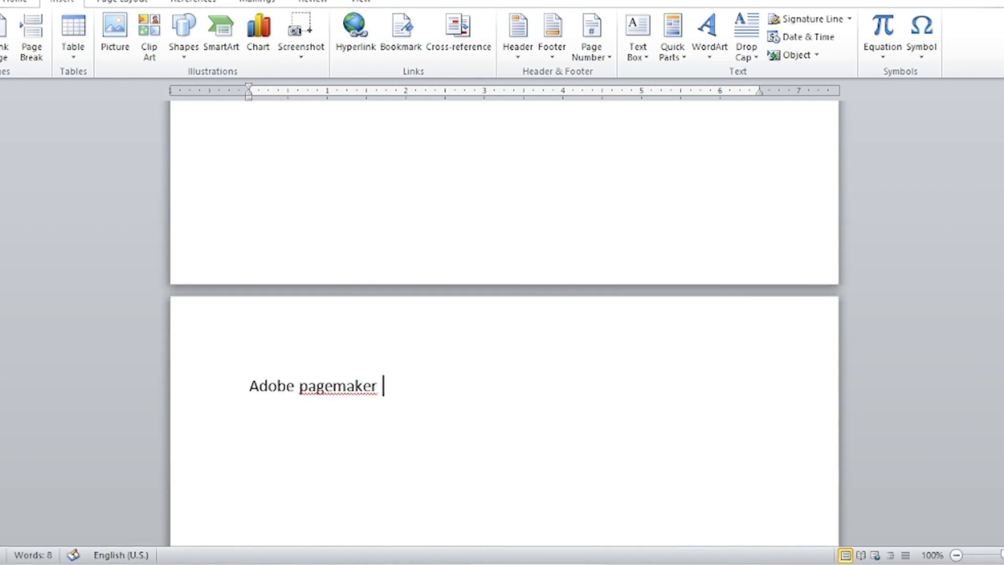
{"action": "scroll", "coordinate": [442, 335], "scroll_direction": "up", "scroll_amount": 20}
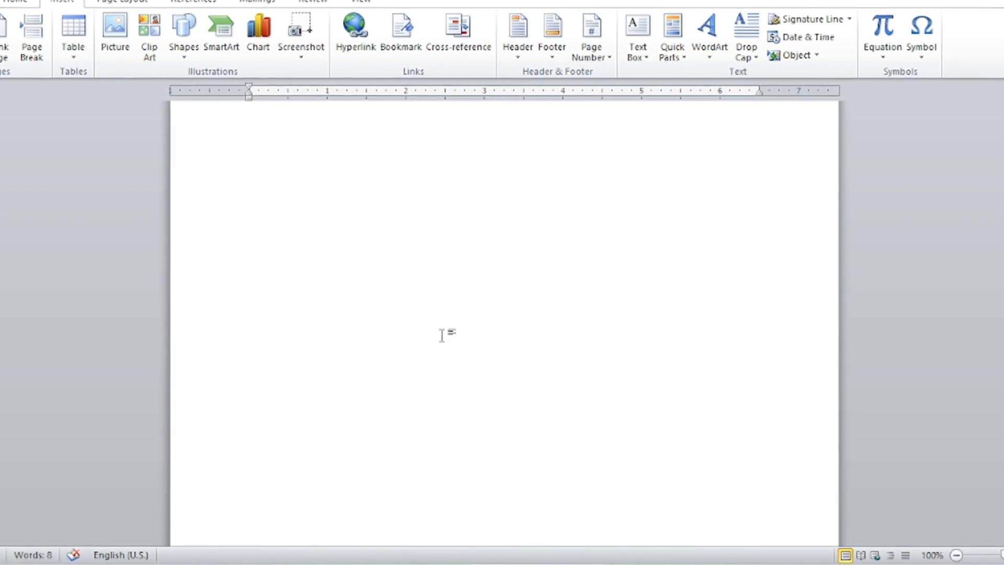
{"action": "scroll", "coordinate": [441, 334], "scroll_direction": "up", "scroll_amount": 20}
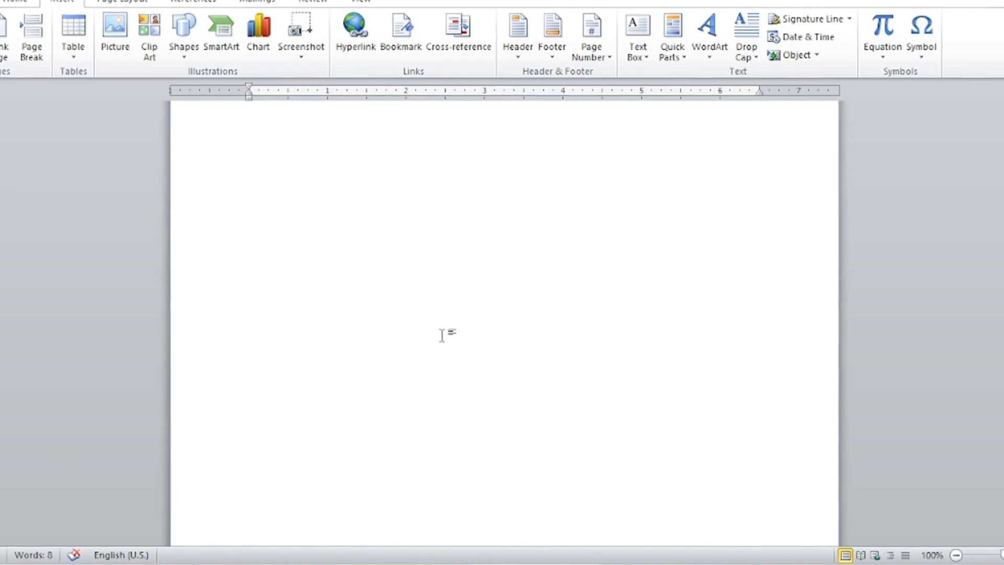
{"action": "scroll", "coordinate": [437, 325], "scroll_direction": "up", "scroll_amount": 1}
{"action": "scroll", "coordinate": [419, 256], "scroll_direction": "down", "scroll_amount": 6}
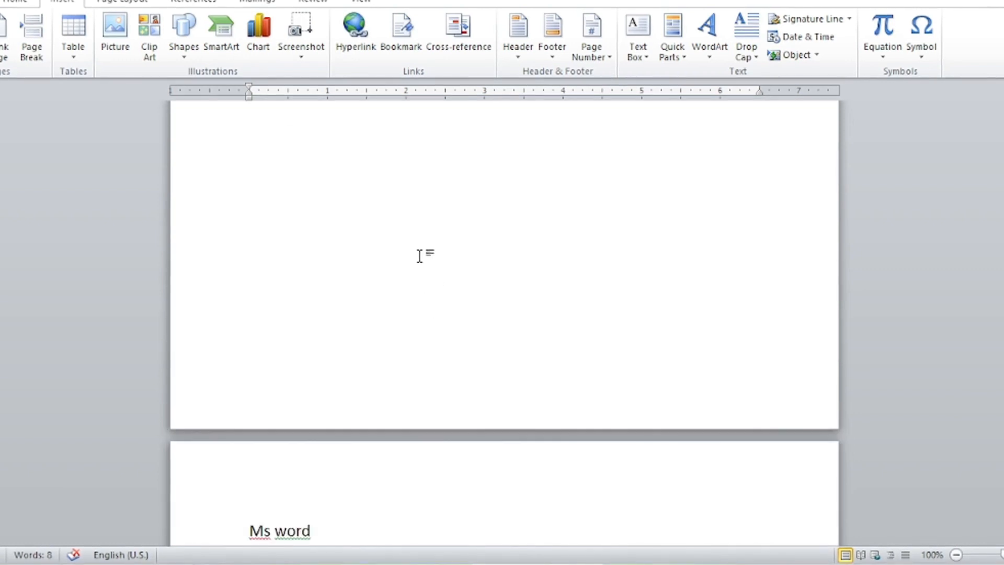
{"action": "scroll", "coordinate": [419, 256], "scroll_direction": "down", "scroll_amount": 1}
{"action": "scroll", "coordinate": [419, 256], "scroll_direction": "up", "scroll_amount": 8}
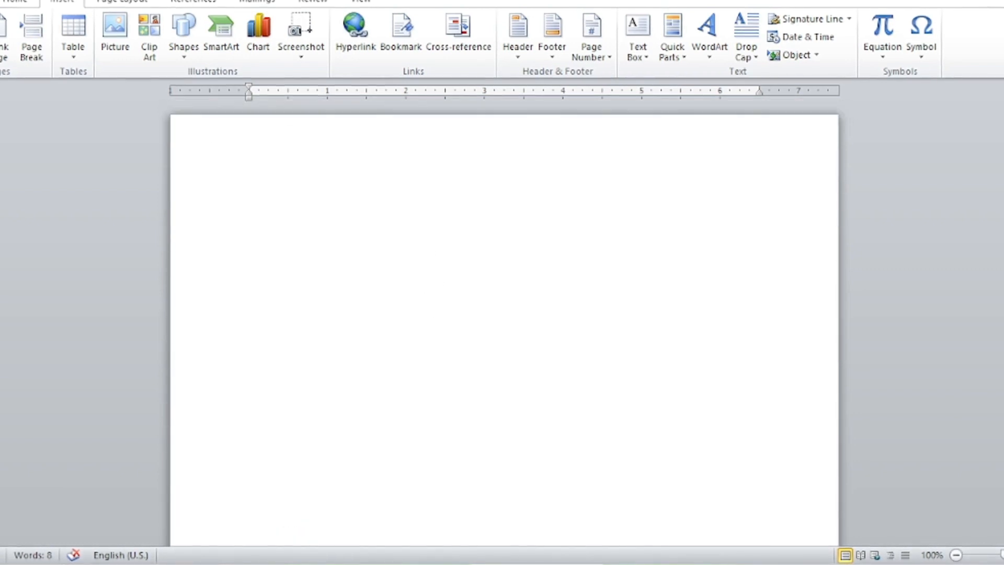
{"action": "left_click", "coordinate": [345, 210]}
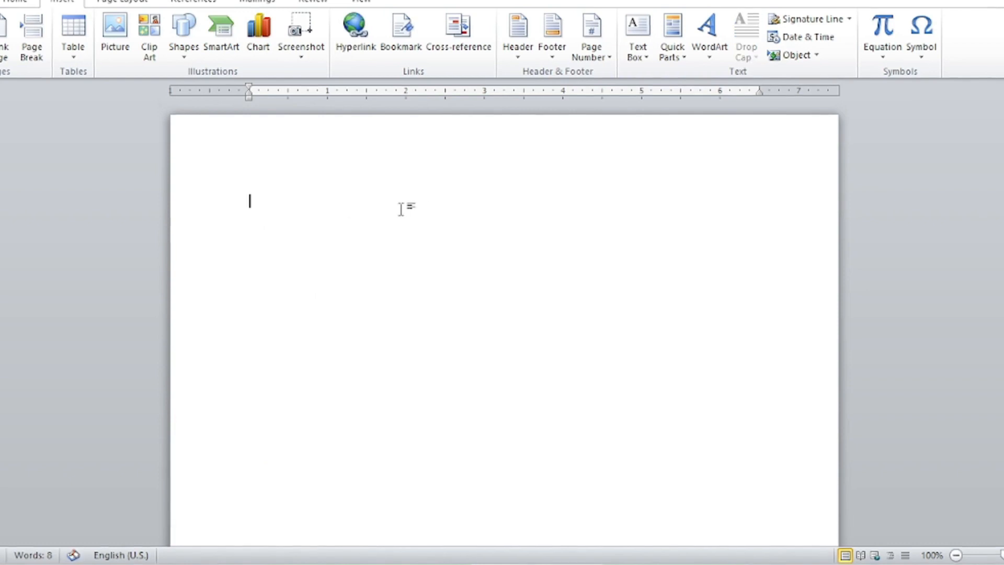
{"action": "left_click", "coordinate": [80, 57]}
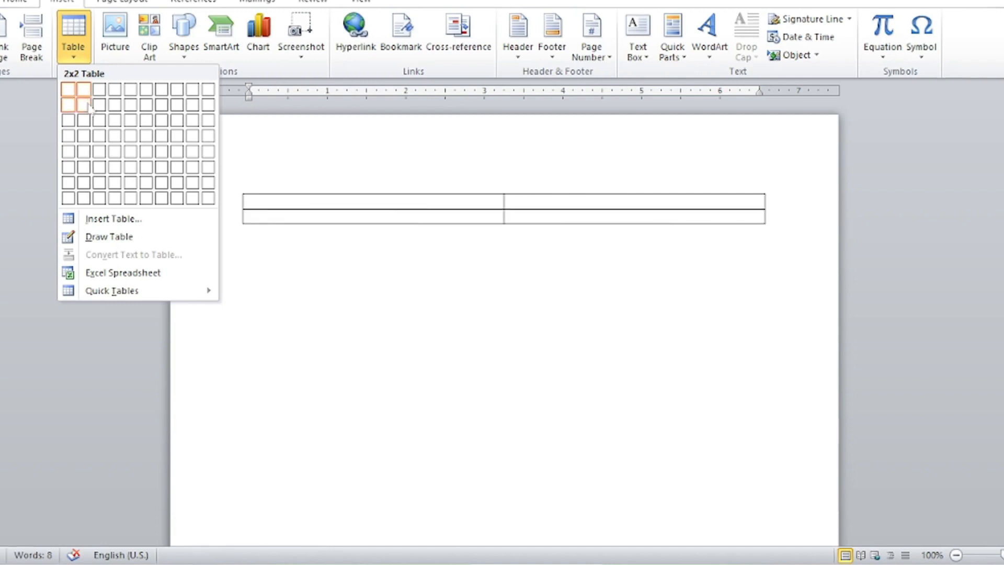
{"action": "left_click", "coordinate": [89, 155]}
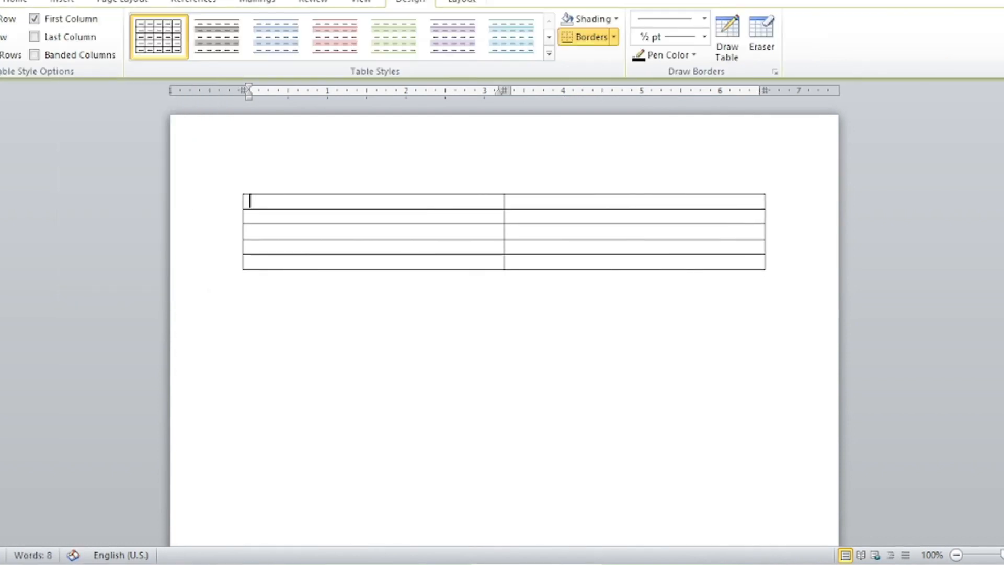
Resize the table to about half the text width with taller rows, and set the font size of all its cells to 18.
{"action": "left_click_drag", "start_coordinate": [766, 272], "coordinate": [502, 449]}
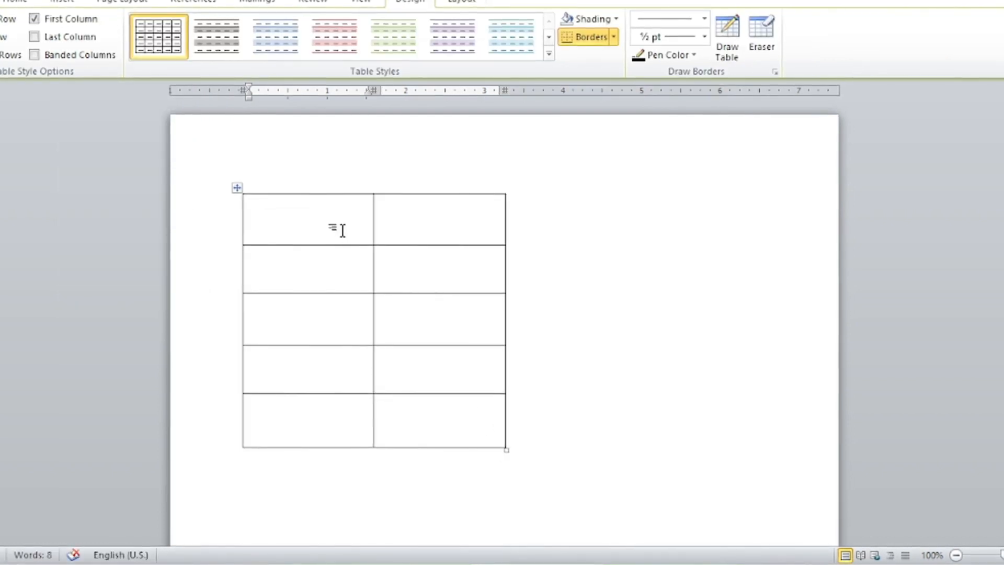
{"action": "left_click_drag", "start_coordinate": [340, 228], "coordinate": [466, 442]}
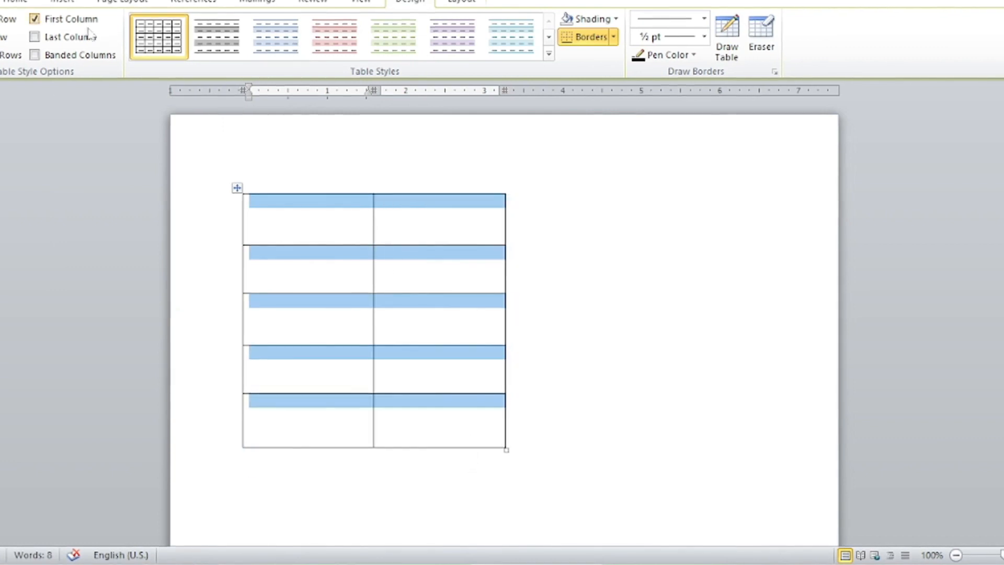
{"action": "left_click", "coordinate": [26, 2]}
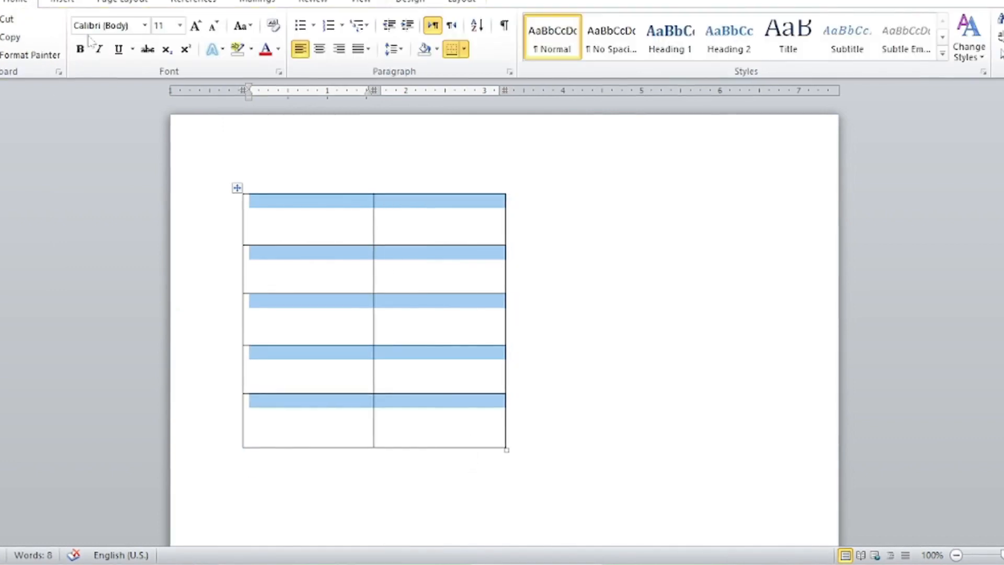
{"action": "left_click", "coordinate": [195, 25]}
{"action": "left_click", "coordinate": [195, 25]}
{"action": "left_click", "coordinate": [195, 25]}
{"action": "left_click", "coordinate": [194, 25]}
Enter the header texts "Lesson" and "Page no" in the two cells of the table's first row.
{"action": "left_click", "coordinate": [300, 235]}
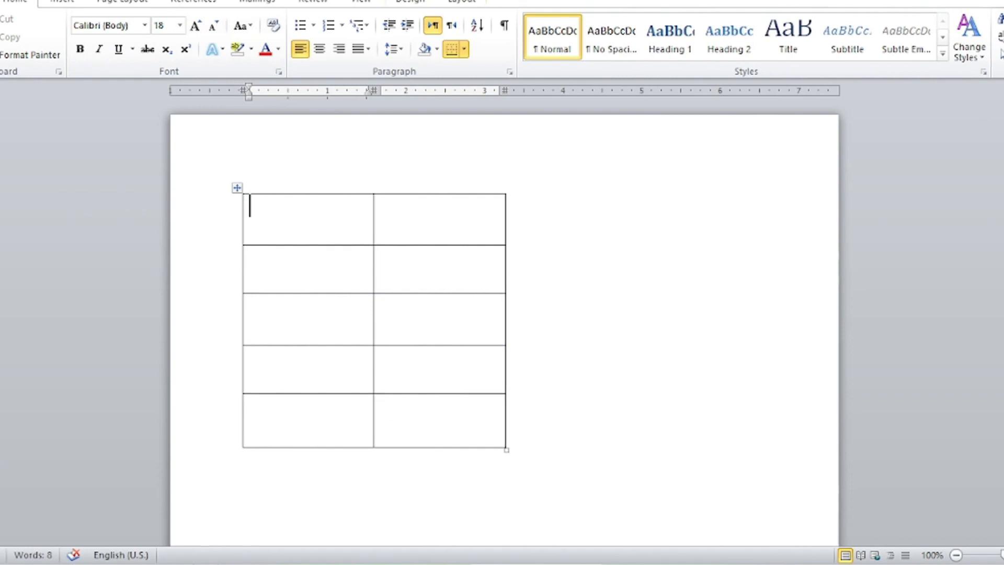
{"action": "type", "text": "Lesson"}
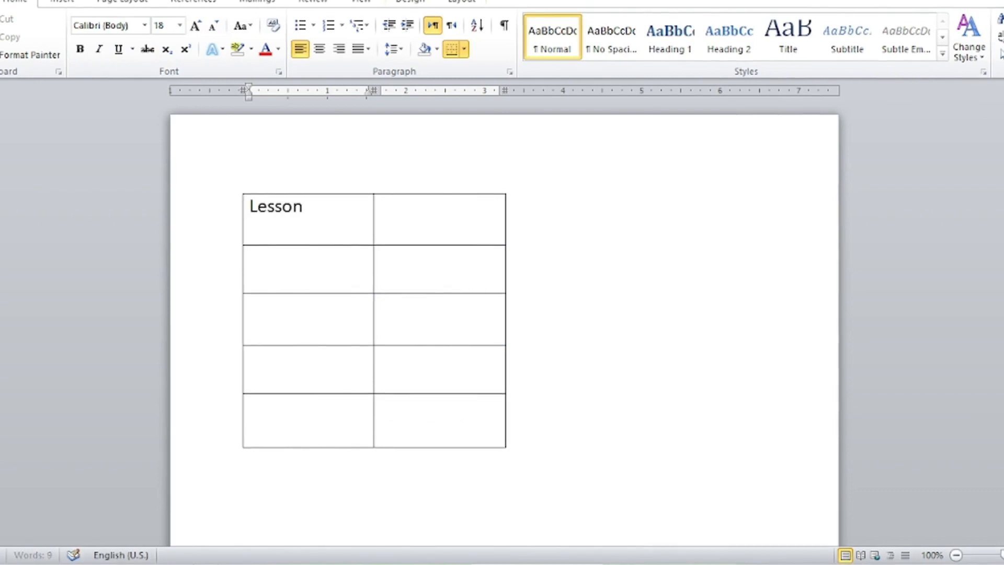
{"action": "key", "text": "Tab"}
{"action": "type", "text": "pageno"}
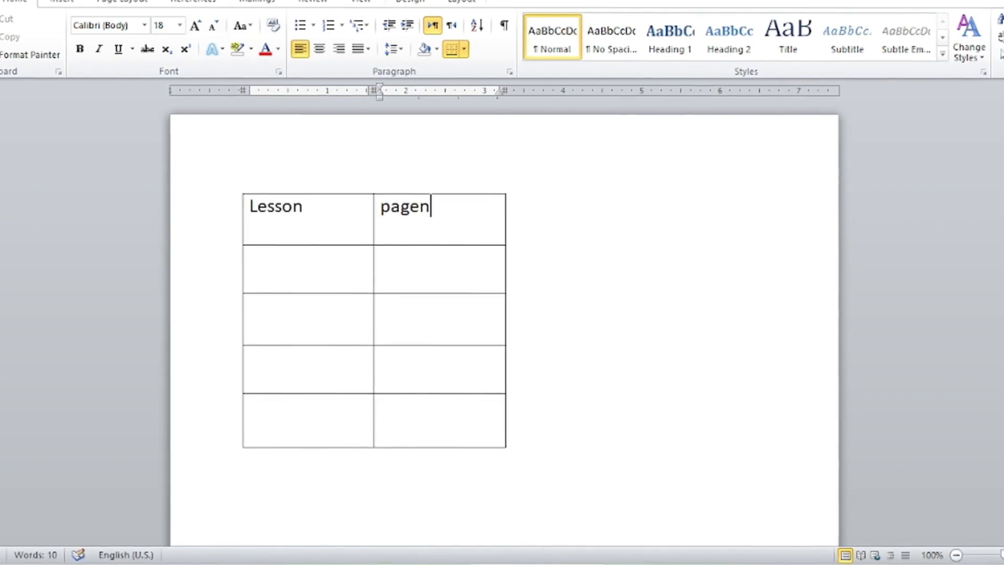
{"action": "key", "text": "BackSpace"}
{"action": "key", "text": "BackSpace"}
{"action": "type", "text": "no"}
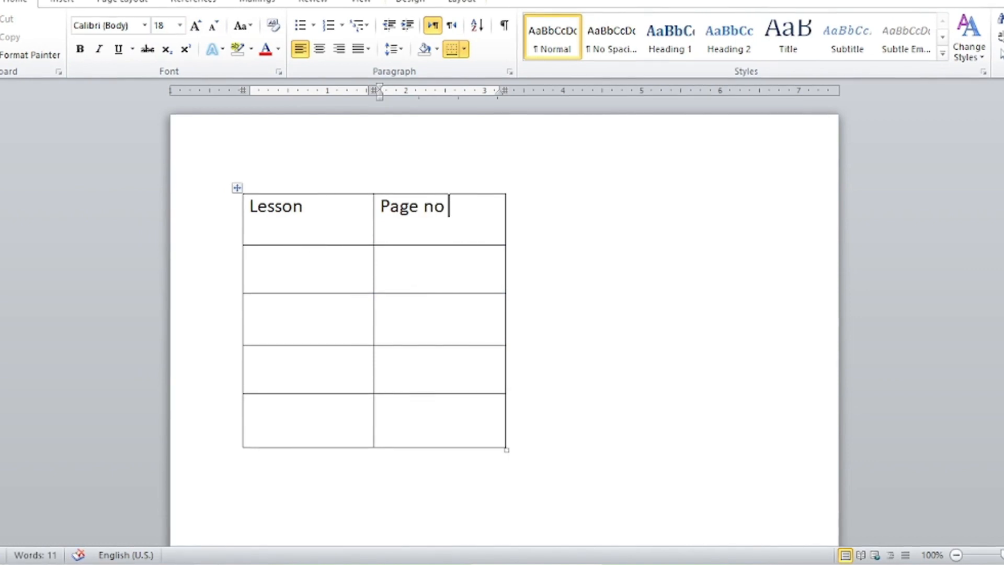
Look through the pages that follow the table to check the title of each topic page.
{"action": "scroll", "coordinate": [504, 313], "scroll_direction": "down", "scroll_amount": 10}
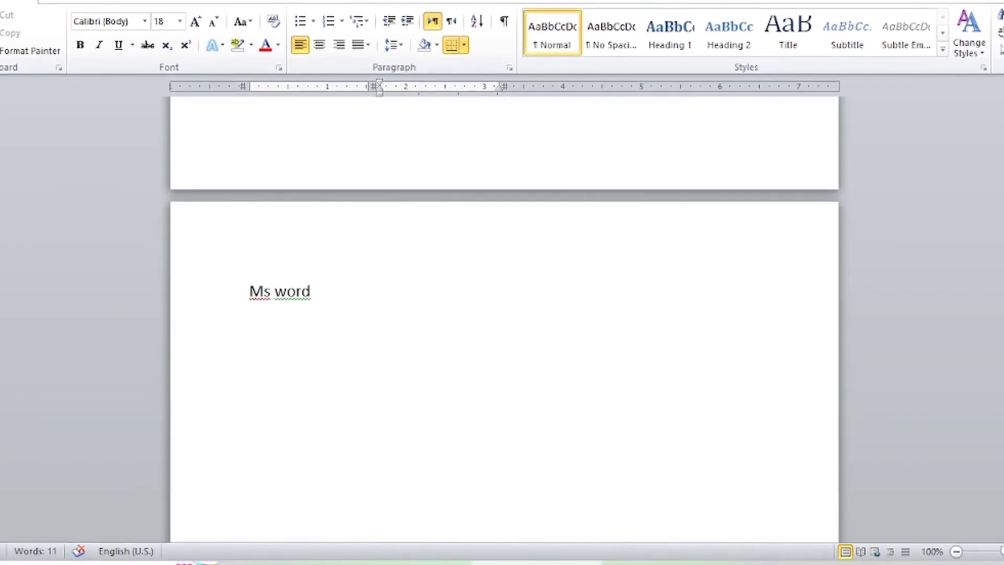
{"action": "scroll", "coordinate": [504, 314], "scroll_direction": "down", "scroll_amount": 10}
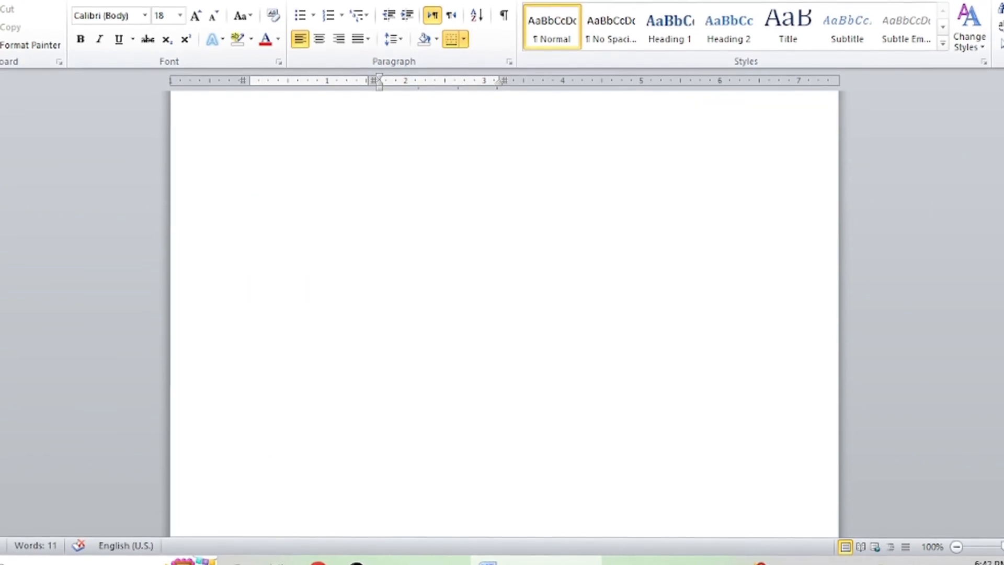
{"action": "scroll", "coordinate": [313, 282], "scroll_direction": "down", "scroll_amount": 6}
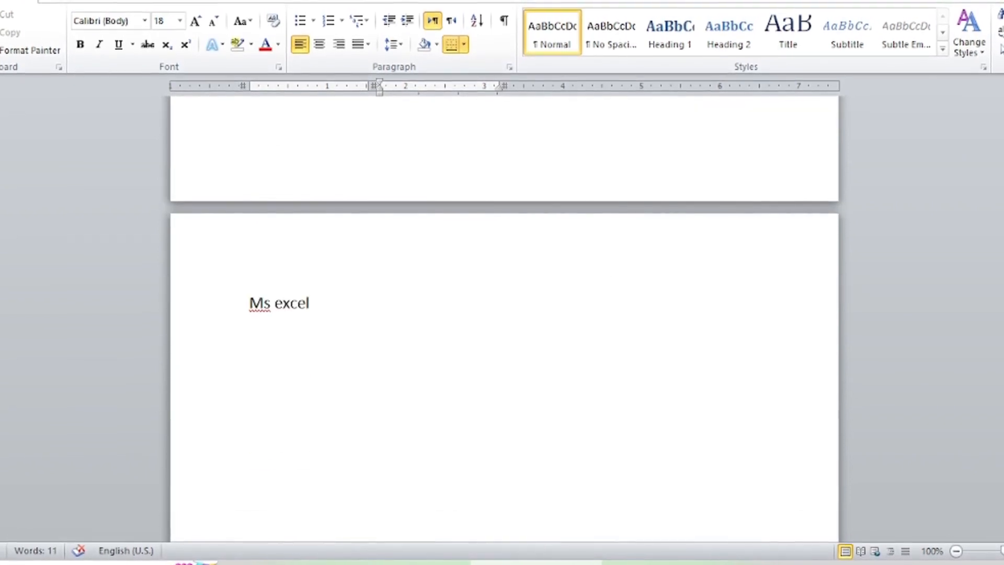
{"action": "scroll", "coordinate": [313, 283], "scroll_direction": "down", "scroll_amount": 5}
{"action": "scroll", "coordinate": [504, 314], "scroll_direction": "up", "scroll_amount": 20}
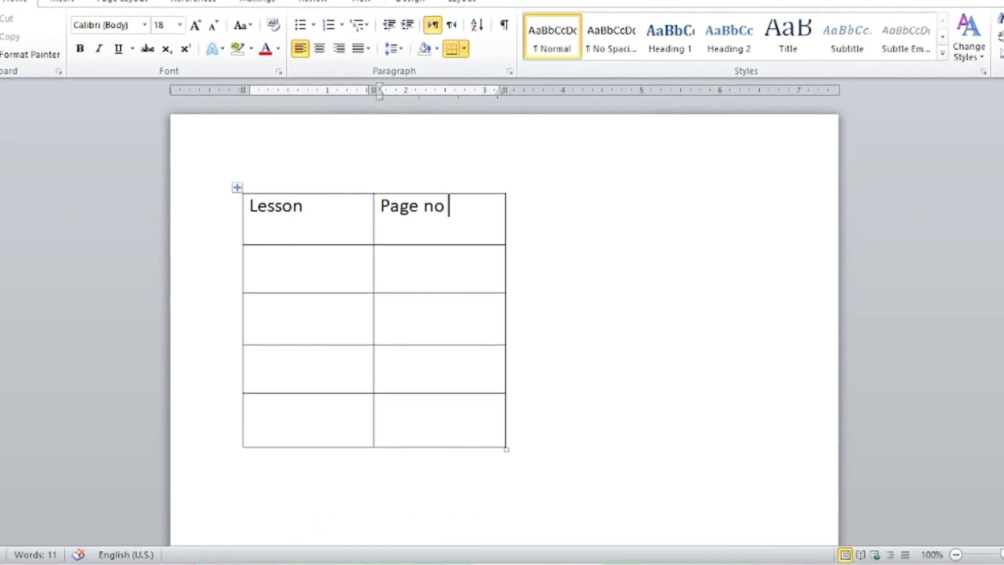
{"action": "scroll", "coordinate": [341, 443], "scroll_direction": "down", "scroll_amount": 8}
{"action": "scroll", "coordinate": [504, 313], "scroll_direction": "up", "scroll_amount": 8}
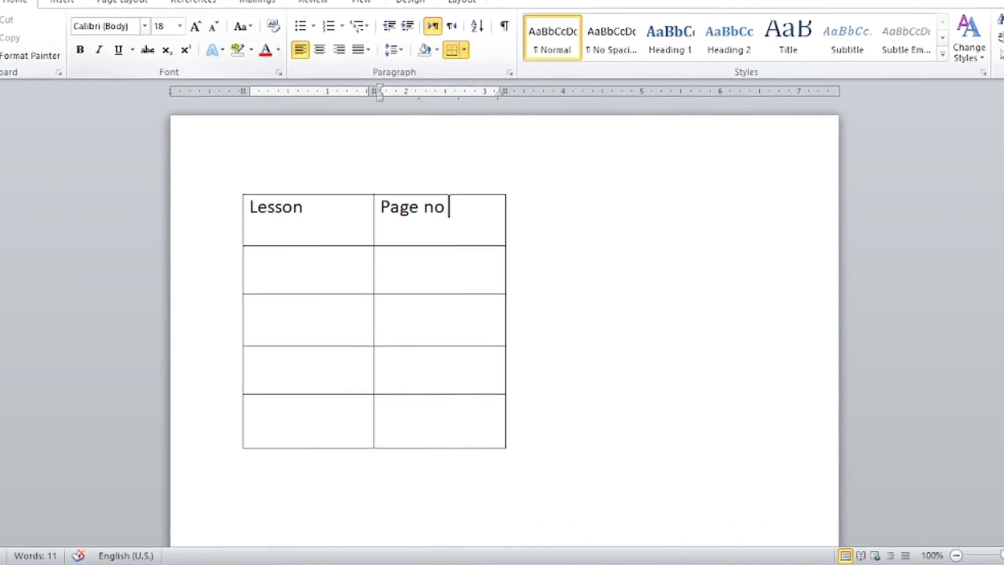
{"action": "left_click", "coordinate": [444, 164]}
{"action": "left_click", "coordinate": [556, 271]}
Select the titles "Adobe pagemaker", "Ms powerpoint", "Ms excel" and "Ms word" together and apply the Heading 1 style to them.
{"action": "scroll", "coordinate": [556, 271], "scroll_direction": "down", "scroll_amount": 20}
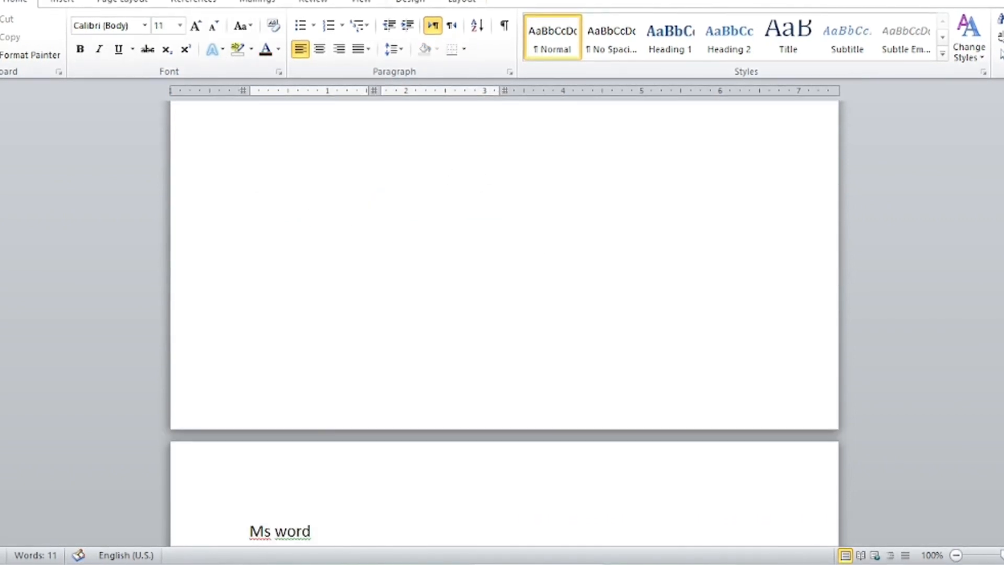
{"action": "scroll", "coordinate": [503, 314], "scroll_direction": "down", "scroll_amount": 15}
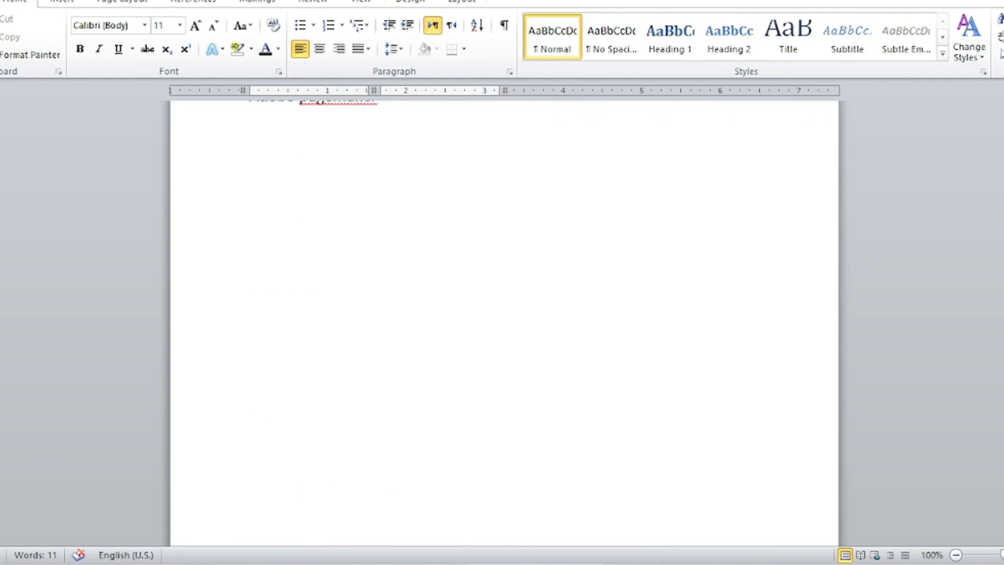
{"action": "scroll", "coordinate": [504, 313], "scroll_direction": "up", "scroll_amount": 5}
{"action": "left_click_drag", "start_coordinate": [383, 333], "coordinate": [232, 333]}
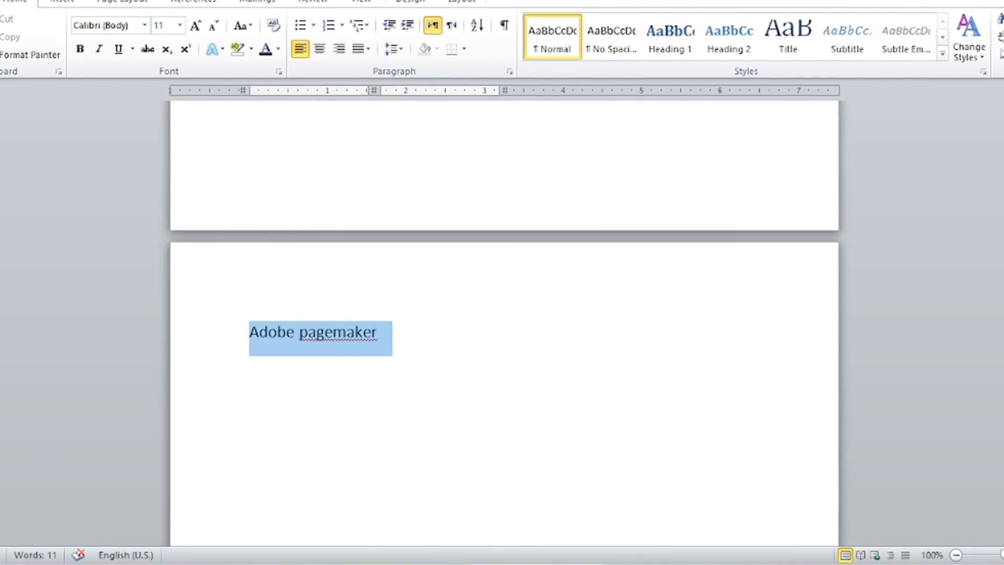
{"action": "scroll", "coordinate": [507, 366], "scroll_direction": "up", "scroll_amount": 5}
{"action": "scroll", "coordinate": [505, 365], "scroll_direction": "up", "scroll_amount": 5}
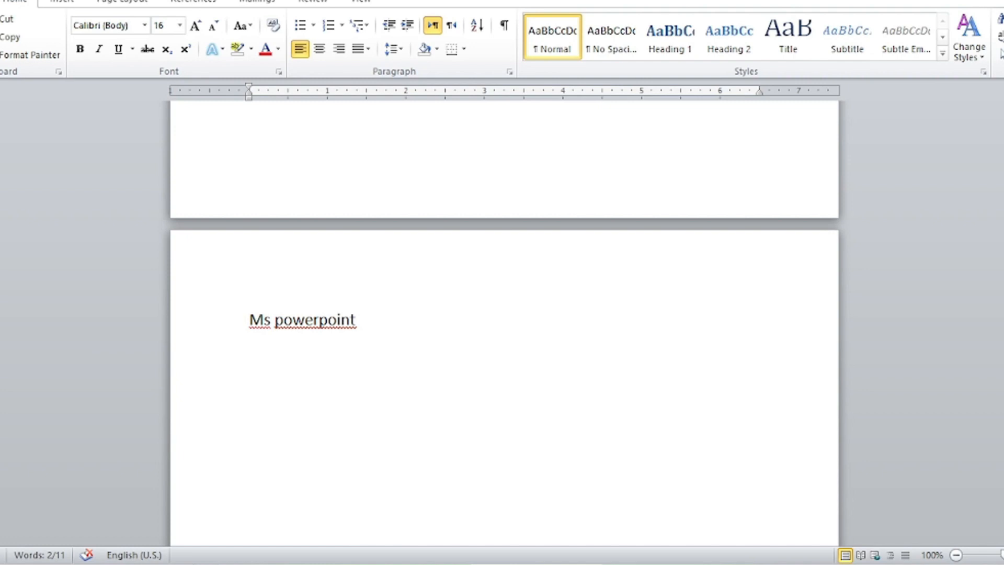
{"action": "left_click_drag", "start_coordinate": [414, 358], "coordinate": [248, 321]}
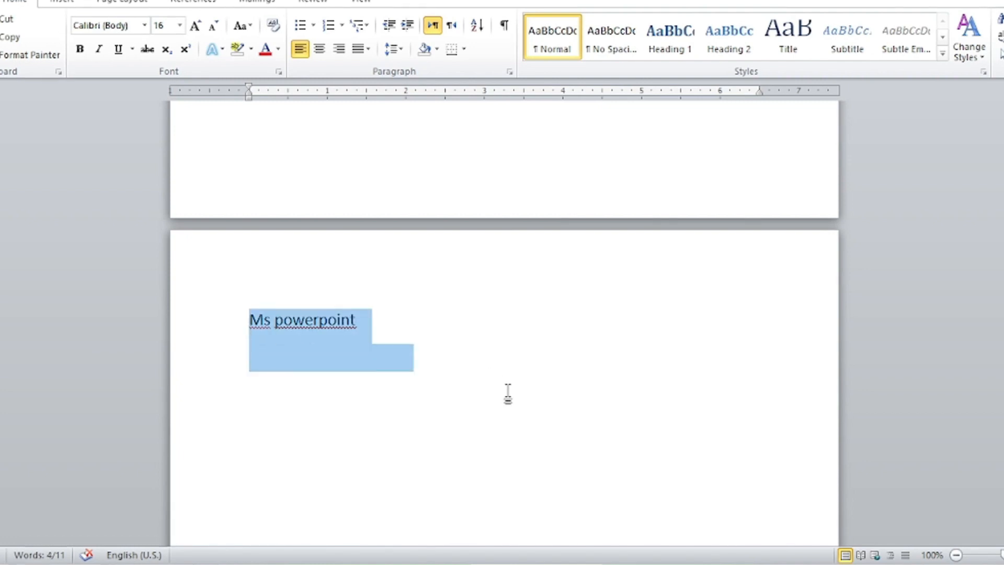
{"action": "scroll", "coordinate": [506, 394], "scroll_direction": "up", "scroll_amount": 15}
{"action": "scroll", "coordinate": [508, 394], "scroll_direction": "up", "scroll_amount": 3}
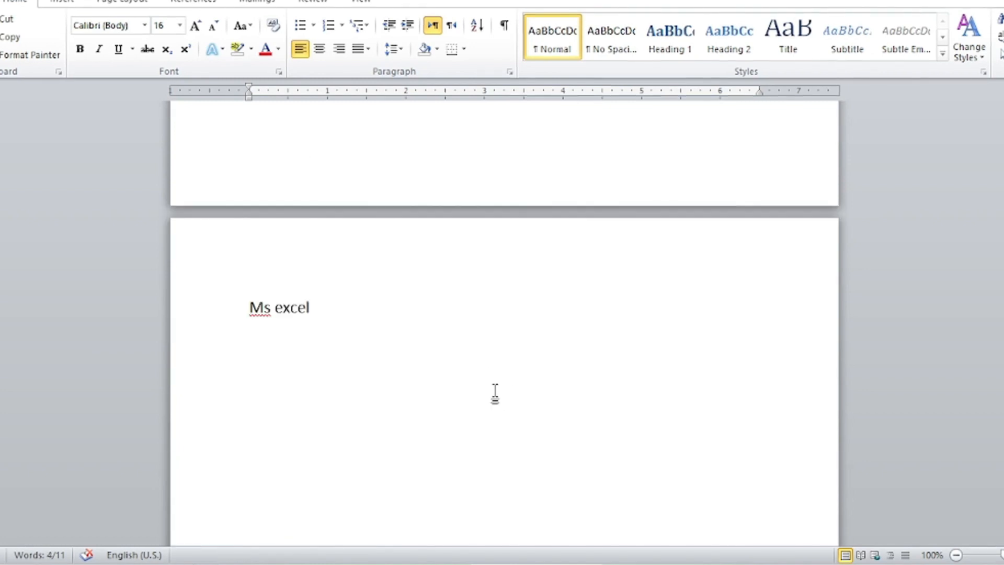
{"action": "left_click_drag", "start_coordinate": [413, 358], "coordinate": [249, 303]}
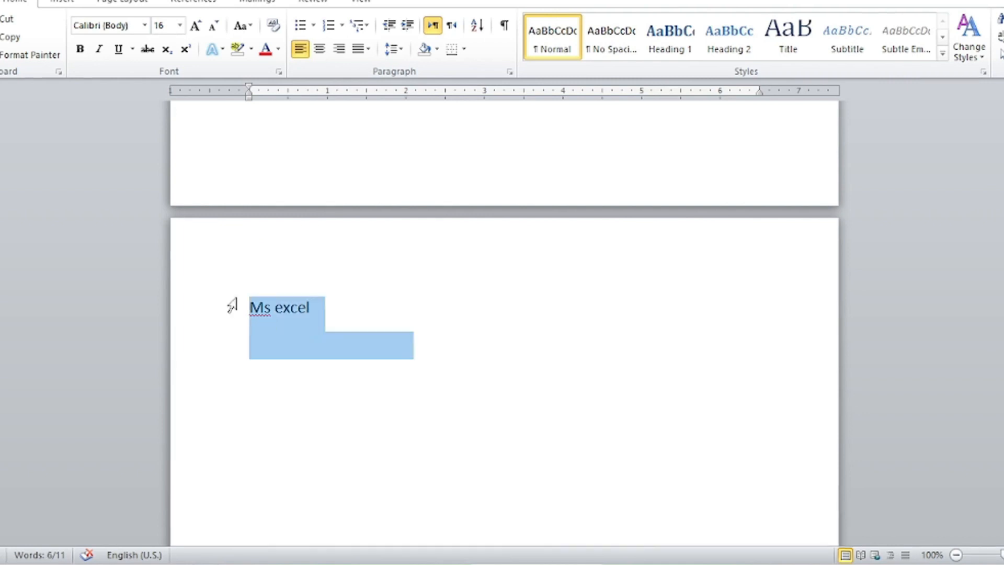
{"action": "key", "text": "Delete"}
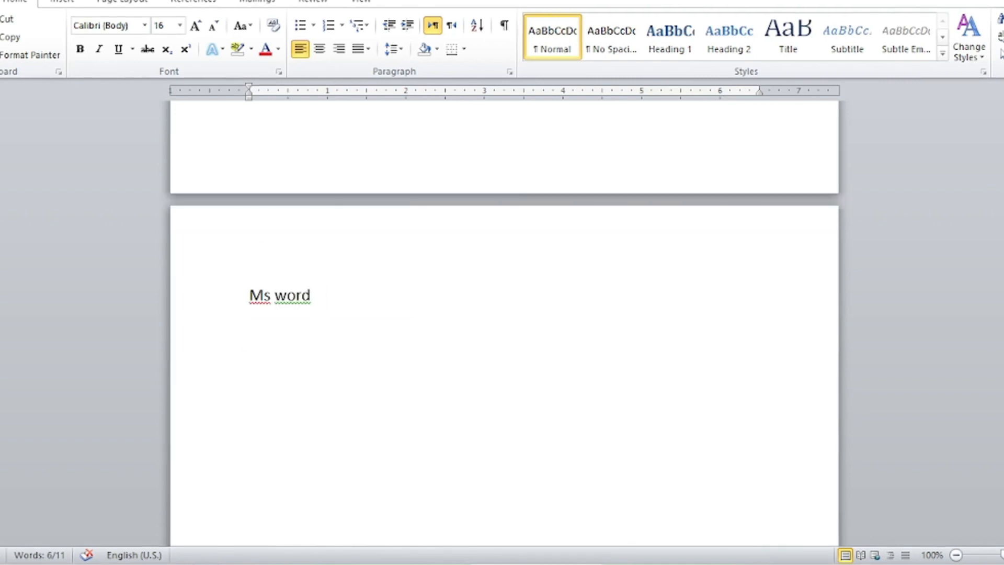
{"action": "left_click_drag", "start_coordinate": [413, 334], "coordinate": [249, 296]}
{"action": "scroll", "coordinate": [682, 296], "scroll_direction": "up", "scroll_amount": 10}
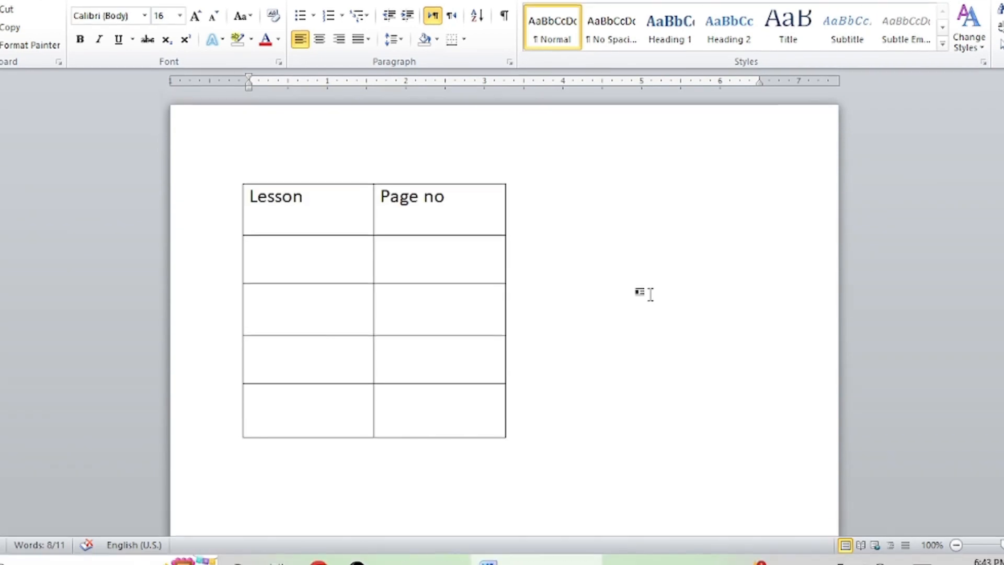
{"action": "scroll", "coordinate": [528, 332], "scroll_direction": "down", "scroll_amount": 6}
{"action": "scroll", "coordinate": [529, 332], "scroll_direction": "up", "scroll_amount": 5}
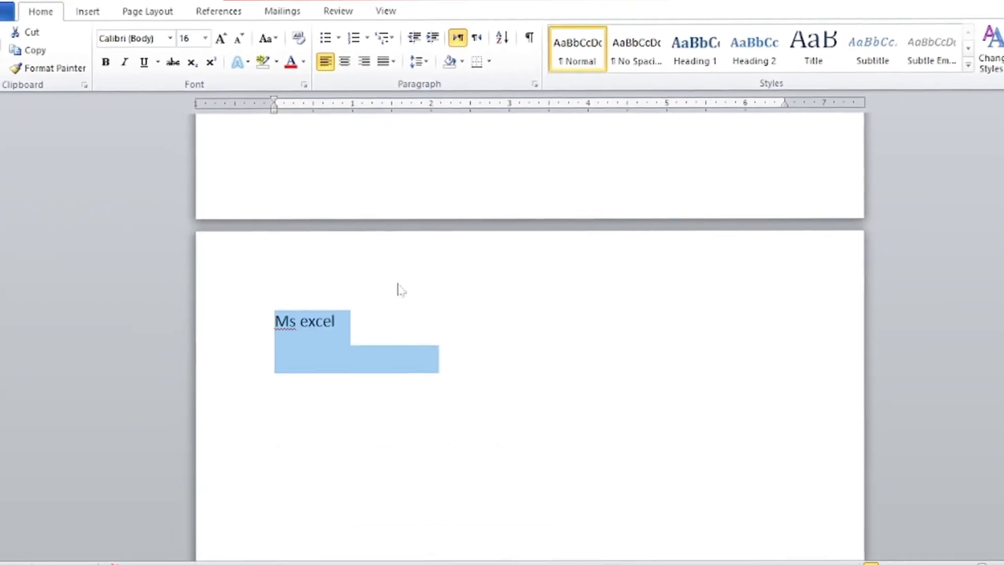
{"action": "scroll", "coordinate": [386, 354], "scroll_direction": "down", "scroll_amount": 13}
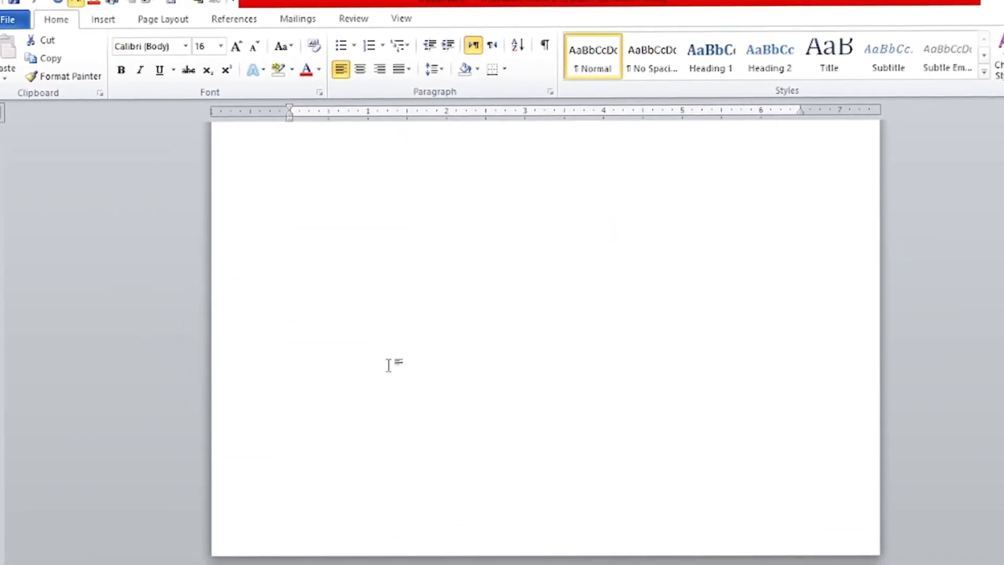
{"action": "scroll", "coordinate": [382, 362], "scroll_direction": "up", "scroll_amount": 20}
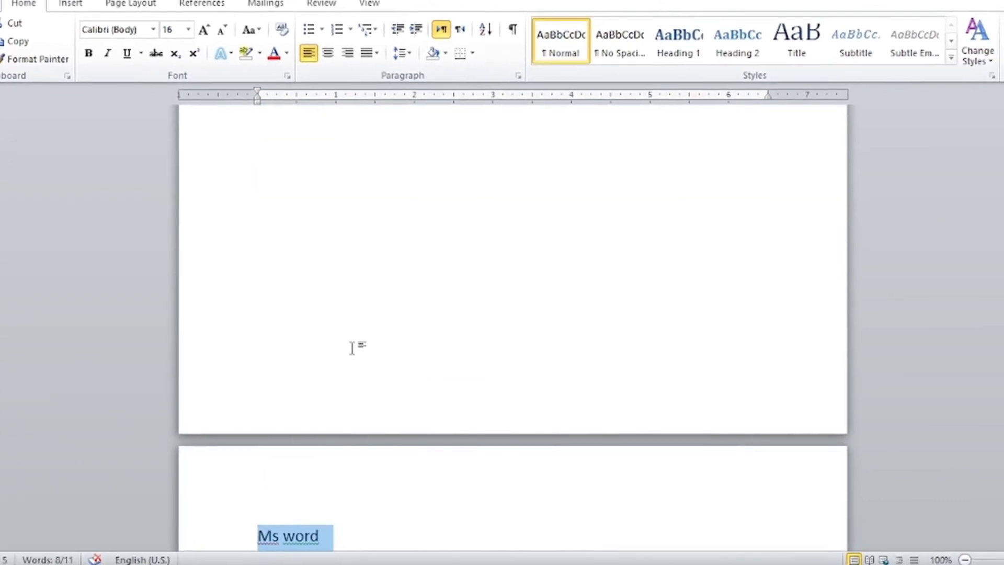
{"action": "scroll", "coordinate": [372, 337], "scroll_direction": "down", "scroll_amount": 6}
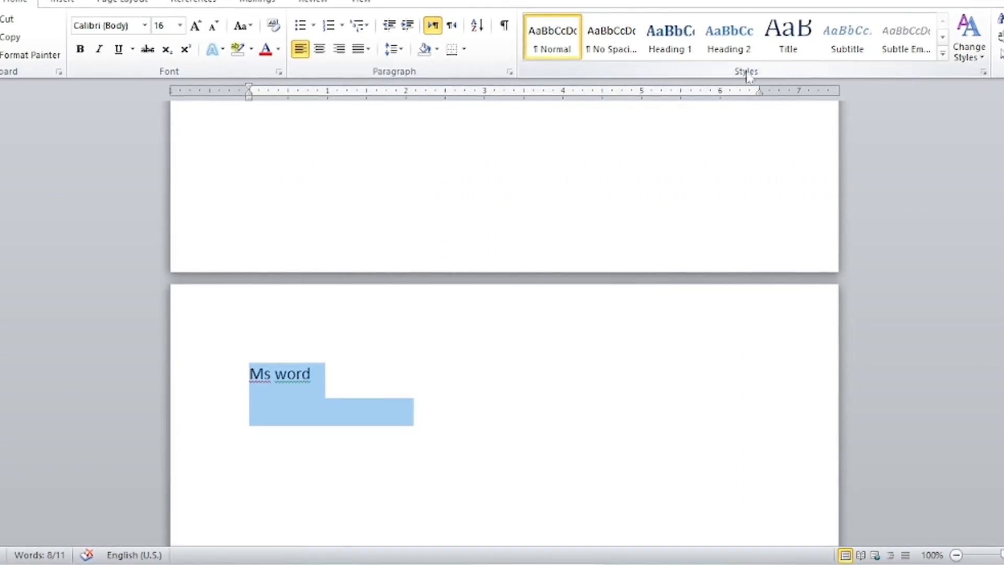
{"action": "left_click", "coordinate": [686, 61]}
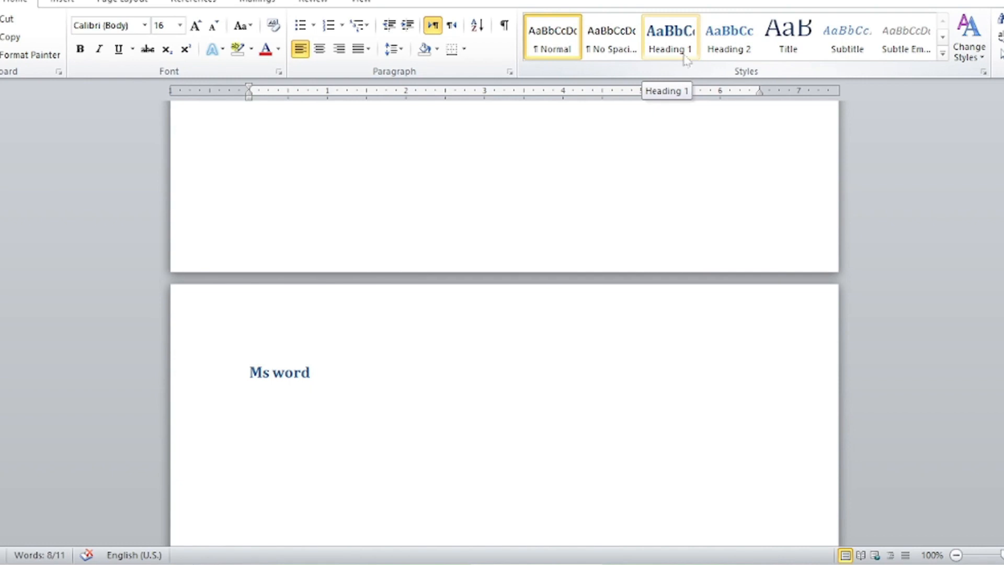
{"action": "key", "text": "ctrl+z"}
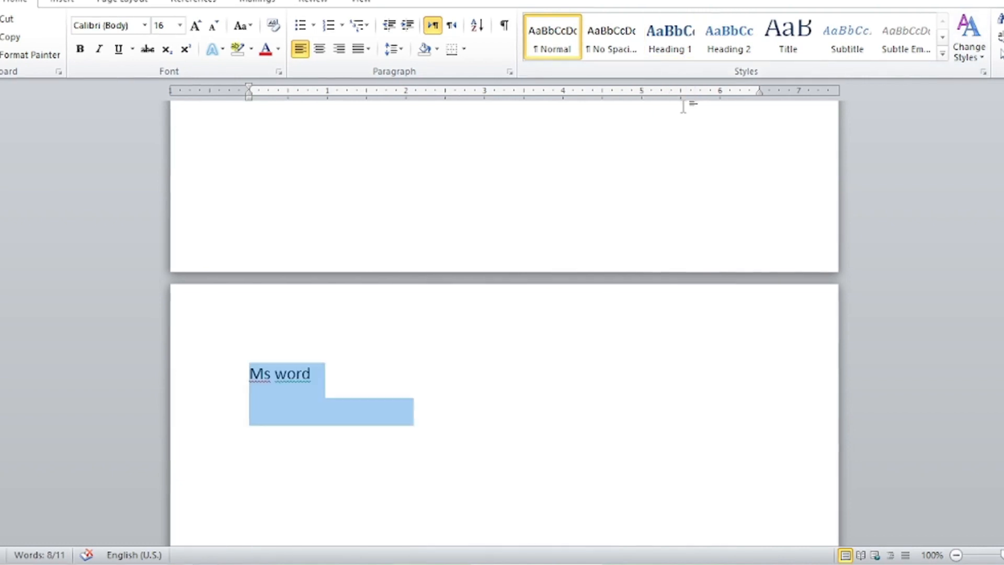
{"action": "left_click", "coordinate": [678, 55]}
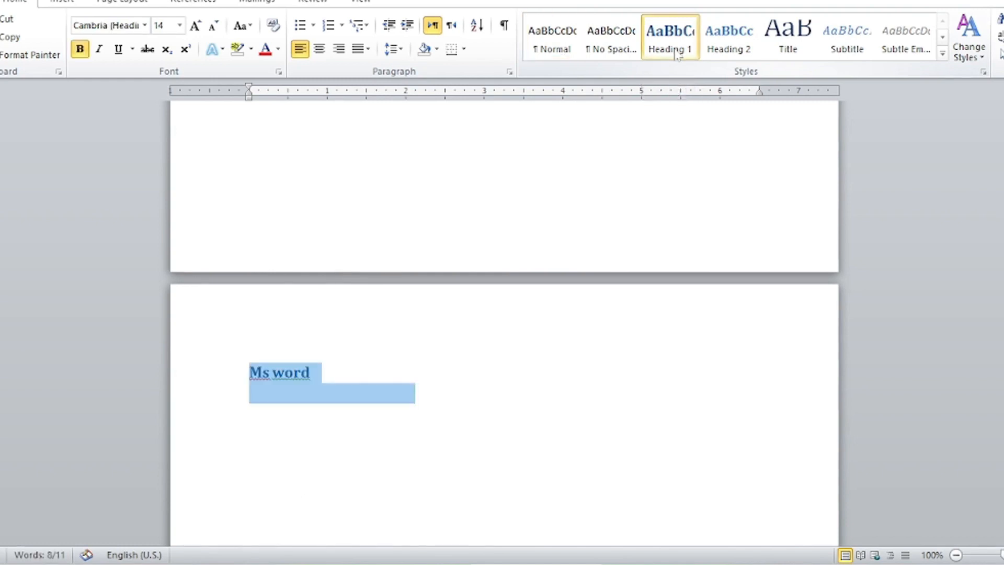
{"action": "left_click", "coordinate": [409, 371]}
Insert a hyperlinked cross-reference to the heading text of "Ms word" in the first empty cell under "Lesson".
{"action": "scroll", "coordinate": [409, 371], "scroll_direction": "up", "scroll_amount": 10}
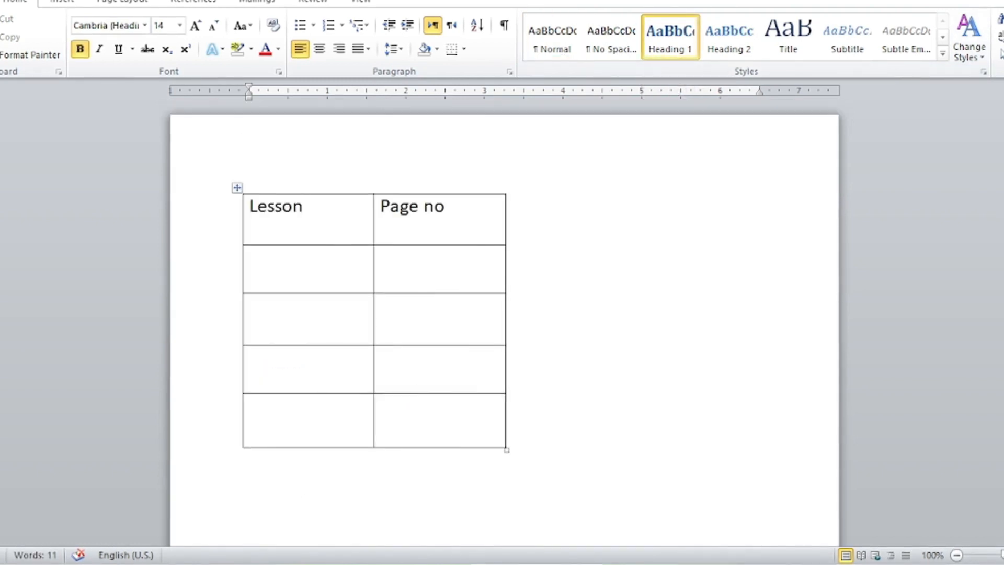
{"action": "left_click", "coordinate": [336, 274]}
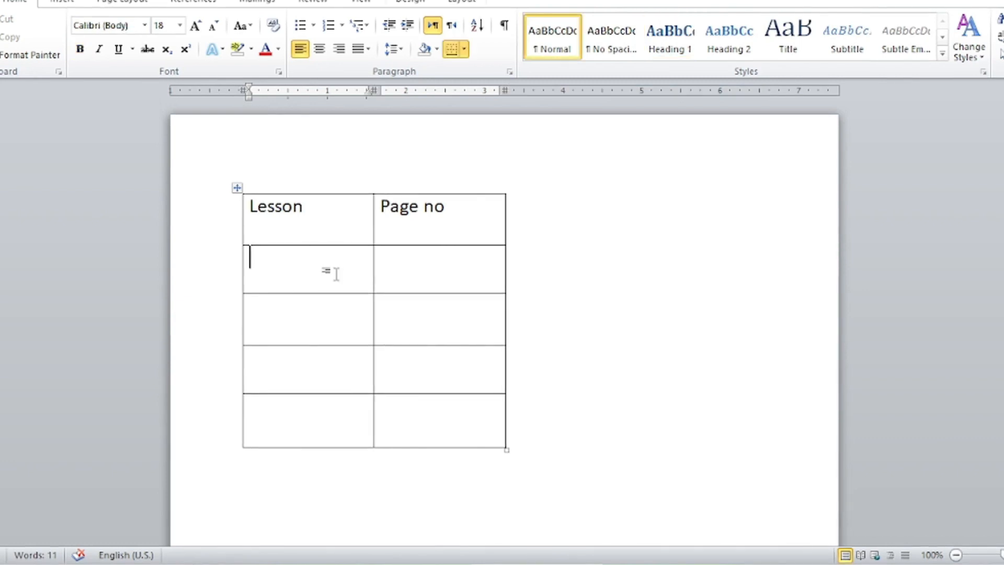
{"action": "left_click", "coordinate": [62, 3]}
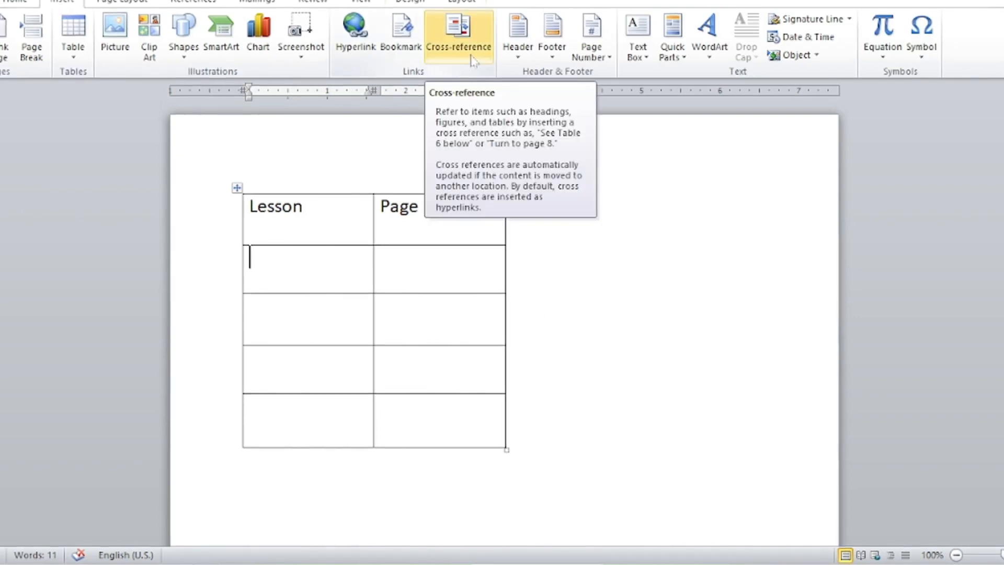
{"action": "left_click", "coordinate": [459, 36]}
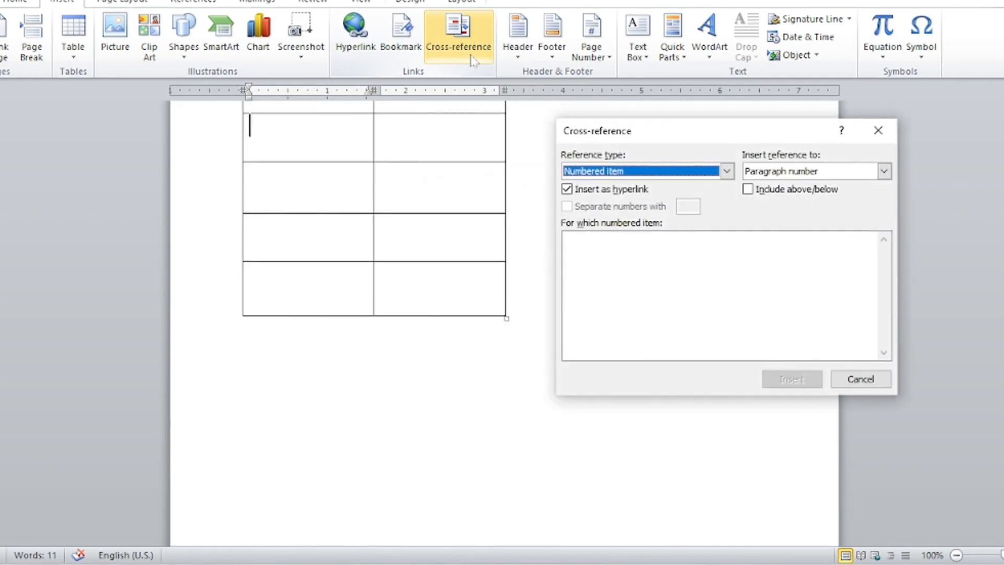
{"action": "scroll", "coordinate": [460, 235], "scroll_direction": "up", "scroll_amount": 3}
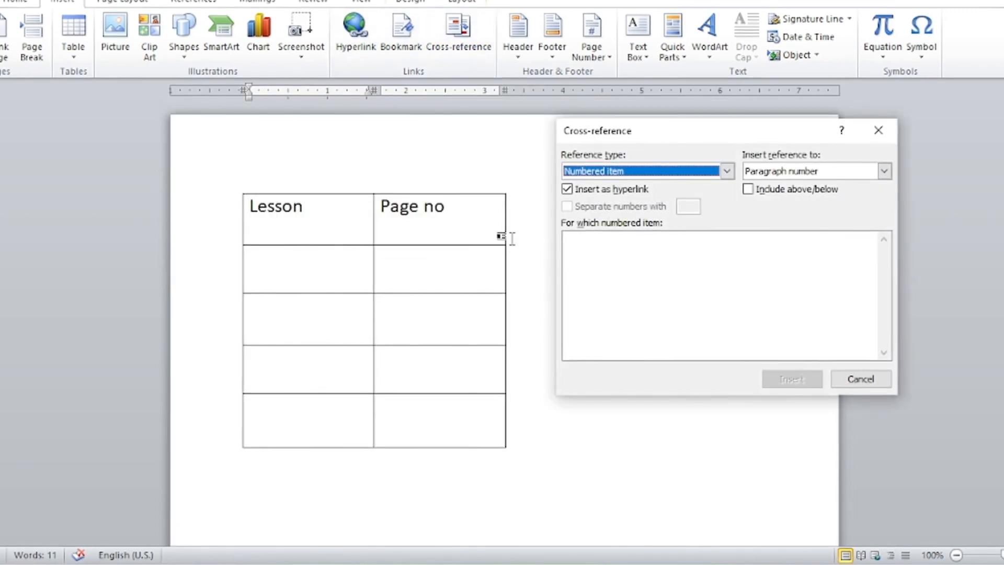
{"action": "left_click_drag", "start_coordinate": [725, 130], "coordinate": [722, 141]}
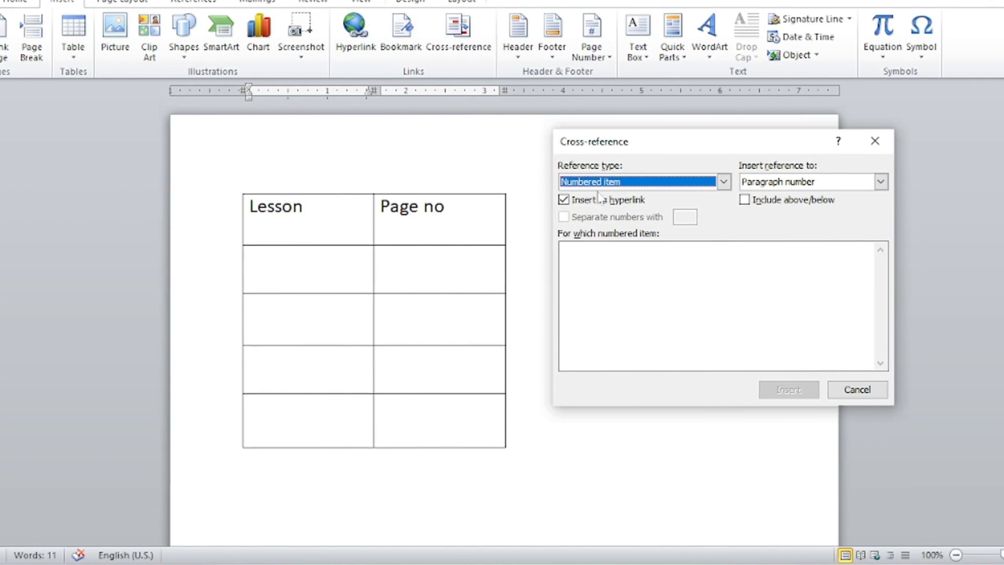
{"action": "left_click", "coordinate": [687, 186]}
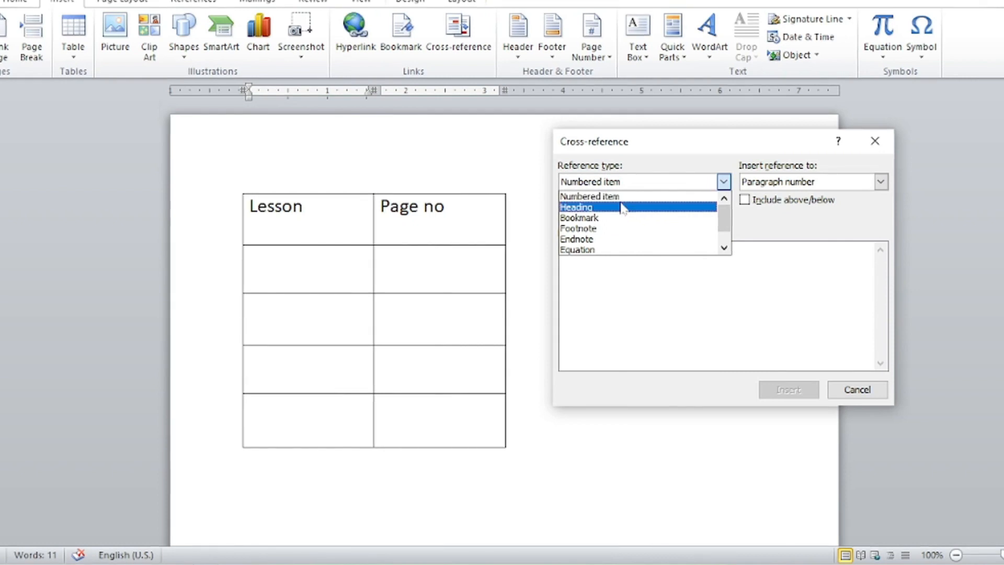
{"action": "left_click", "coordinate": [594, 211]}
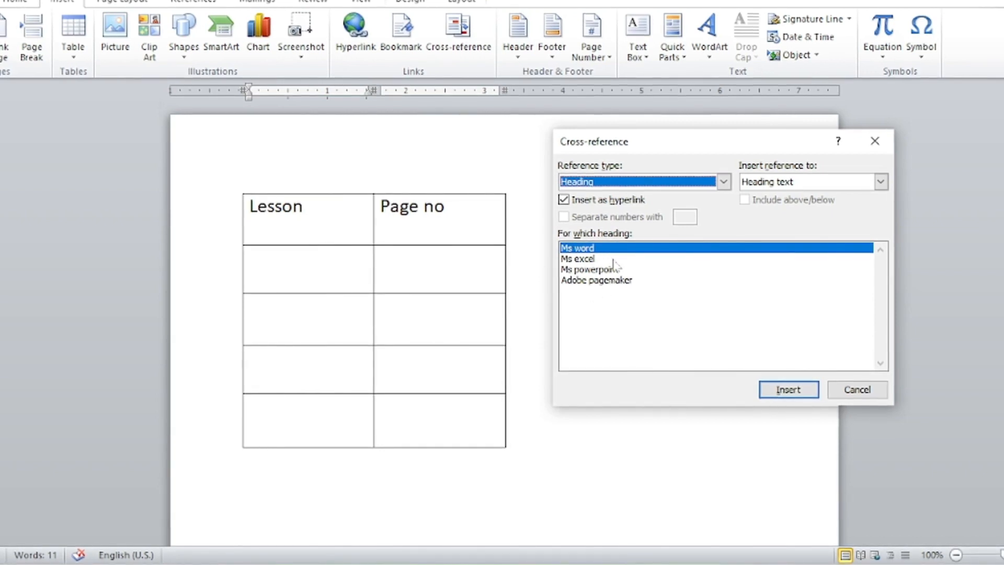
{"action": "left_click", "coordinate": [308, 267]}
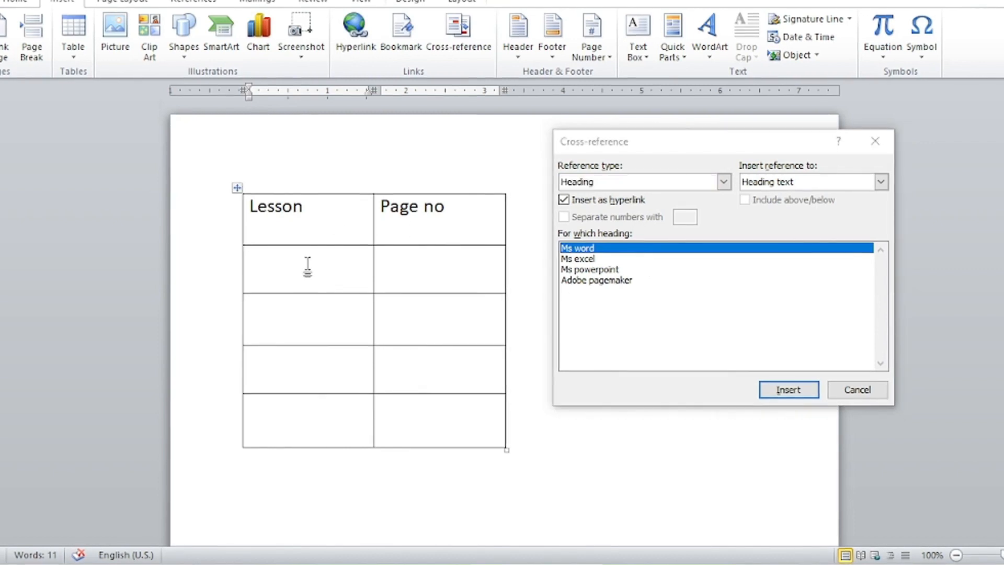
{"action": "left_click", "coordinate": [786, 396]}
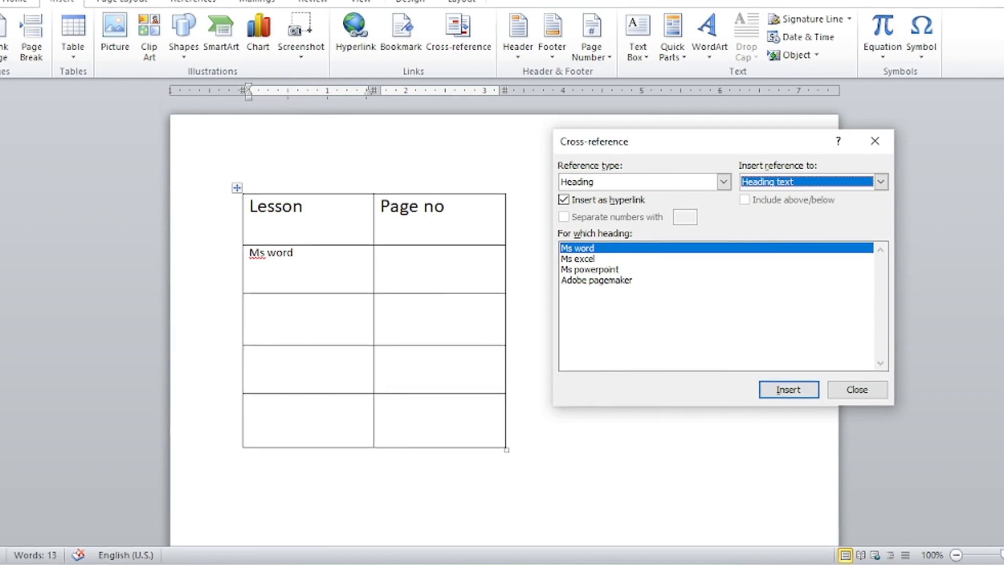
Insert a hyperlinked page-number cross-reference to the heading "Ms word" in the "Page no" cell of its row.
{"action": "left_click", "coordinate": [392, 257]}
{"action": "left_click", "coordinate": [392, 257]}
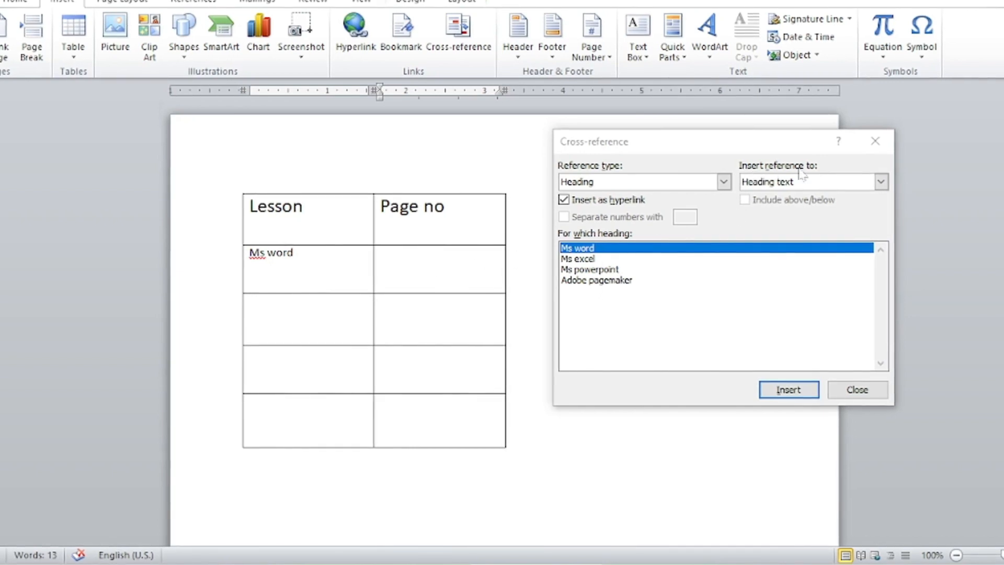
{"action": "left_click", "coordinate": [834, 189]}
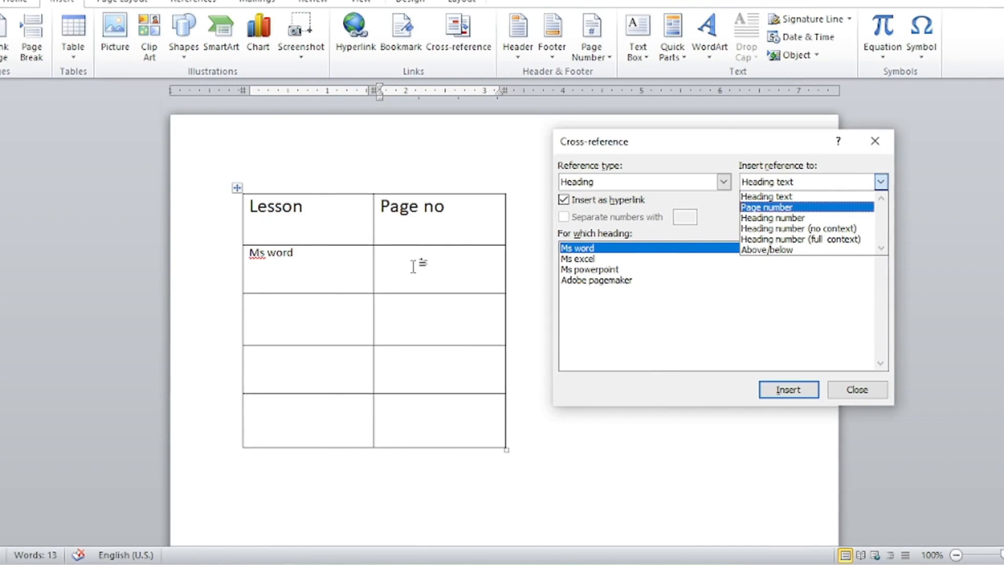
{"action": "left_click", "coordinate": [768, 209]}
{"action": "left_click", "coordinate": [780, 387]}
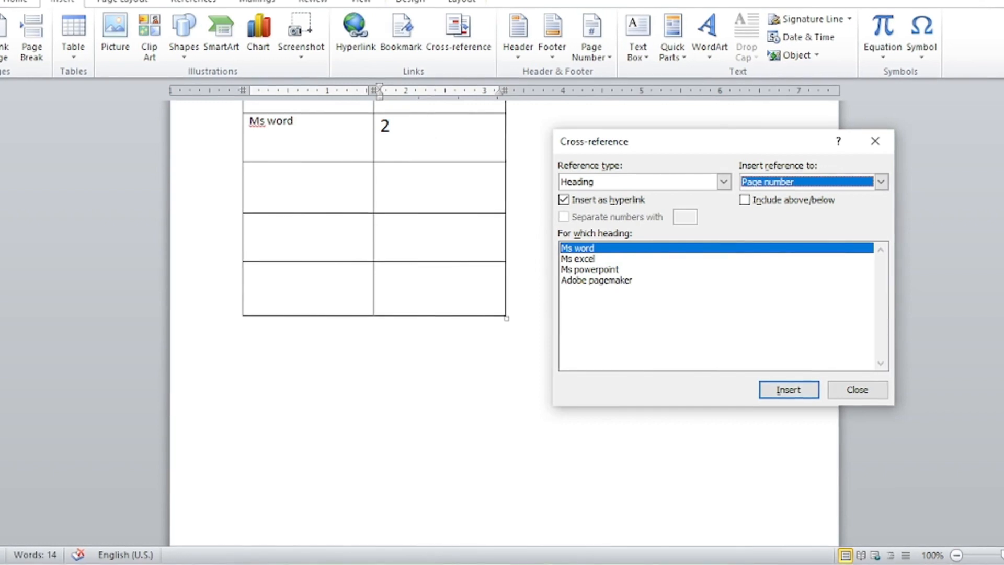
Insert a hyperlinked cross-reference to the heading text of "Ms excel" in the "Lesson" cell below "Ms word".
{"action": "scroll", "coordinate": [459, 238], "scroll_direction": "up", "scroll_amount": 3}
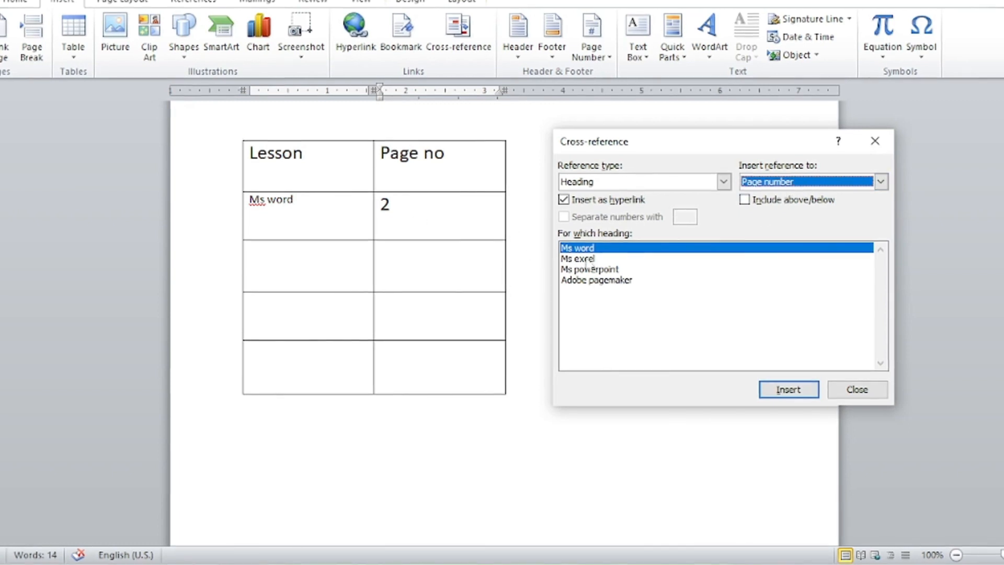
{"action": "left_click", "coordinate": [583, 258]}
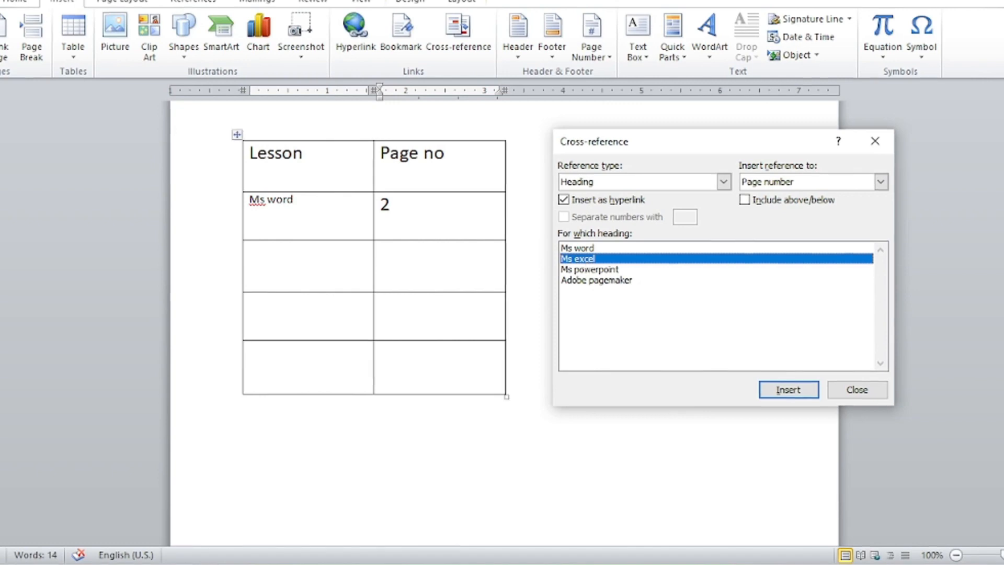
{"action": "left_click", "coordinate": [283, 261]}
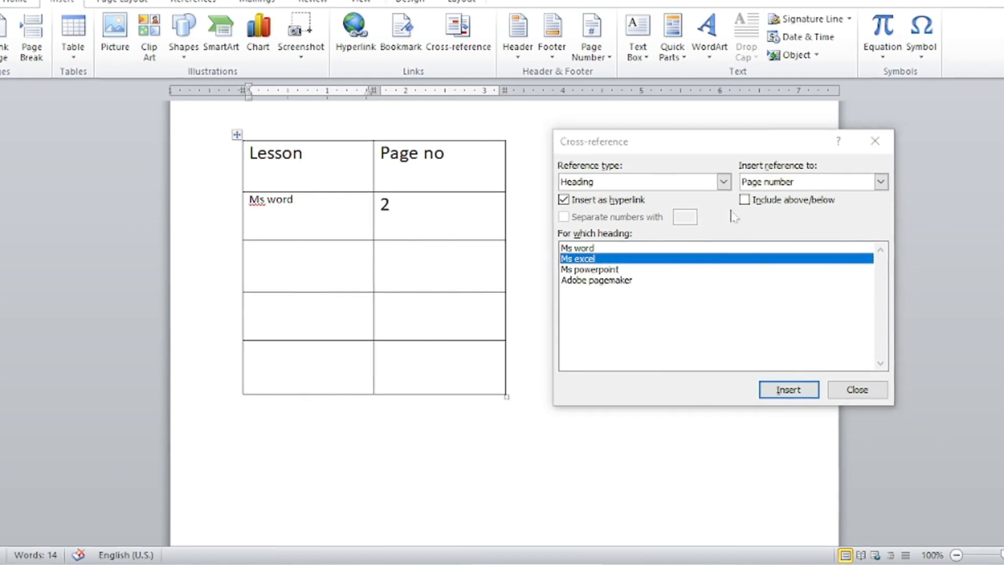
{"action": "left_click", "coordinate": [795, 188]}
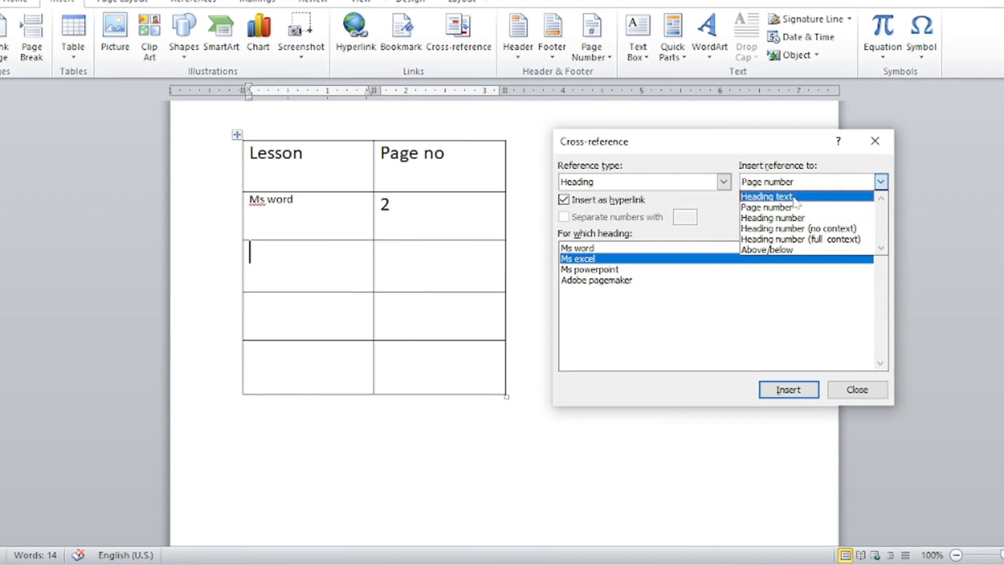
{"action": "left_click", "coordinate": [779, 197]}
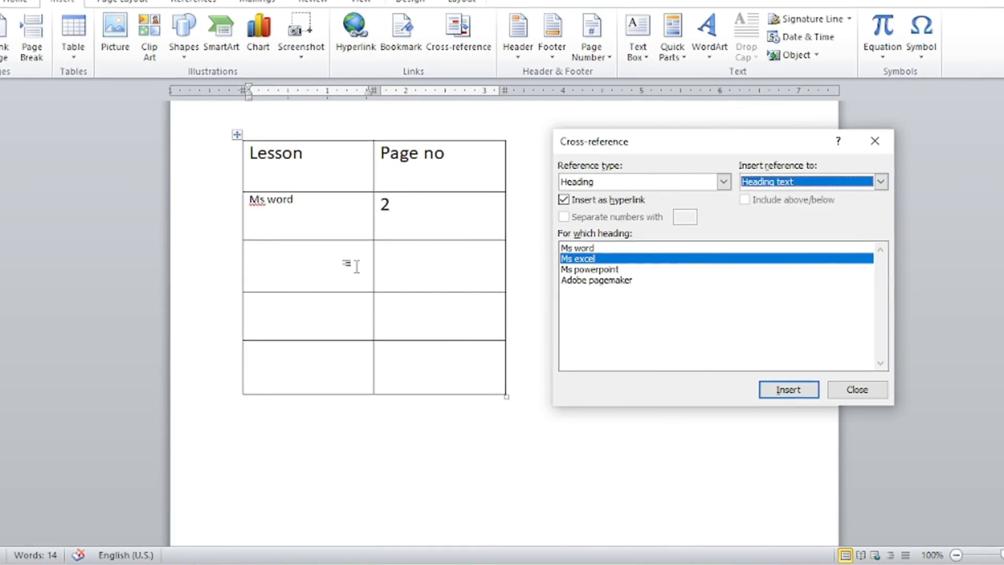
{"action": "left_click", "coordinate": [287, 264]}
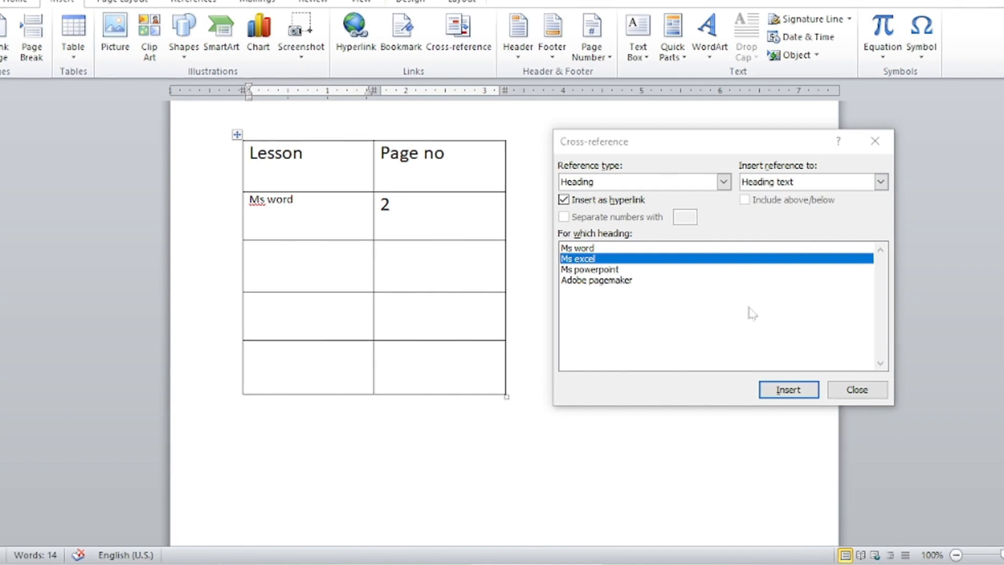
{"action": "left_click", "coordinate": [790, 391]}
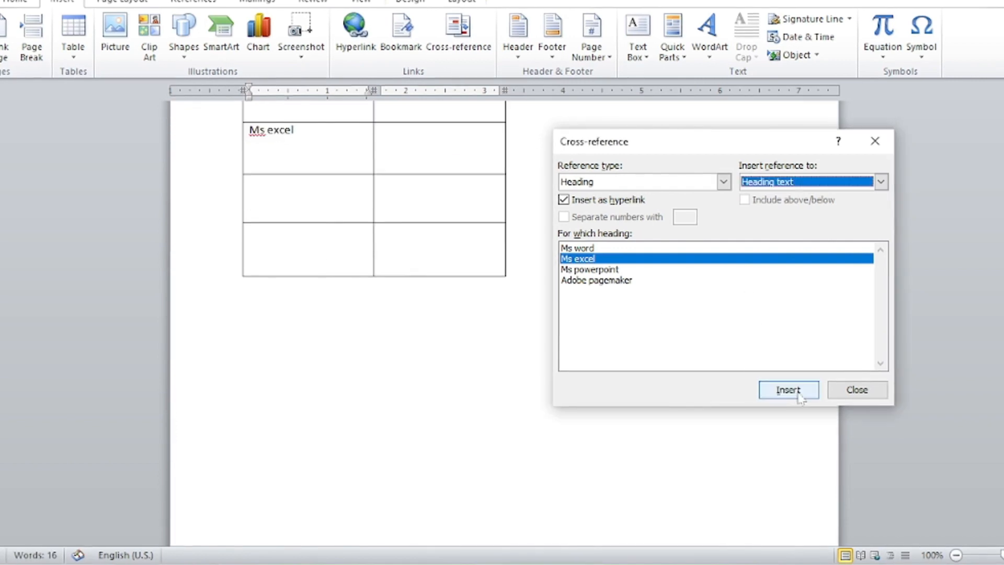
Insert a hyperlinked page-number cross-reference to the heading "Ms excel" in the "Page no" cell of its row.
{"action": "left_click", "coordinate": [309, 199]}
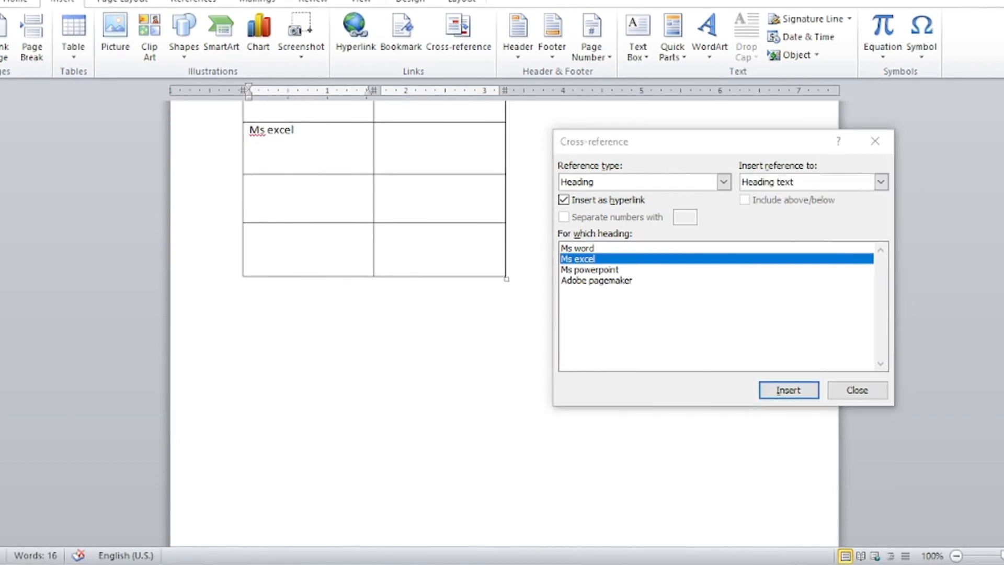
{"action": "left_click", "coordinate": [479, 153]}
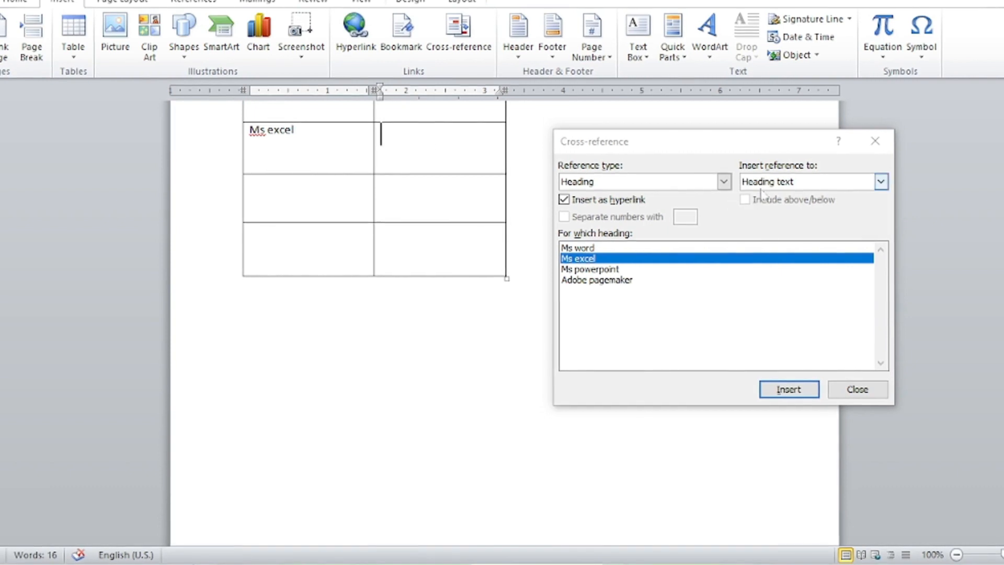
{"action": "scroll", "coordinate": [426, 257], "scroll_direction": "up", "scroll_amount": 5}
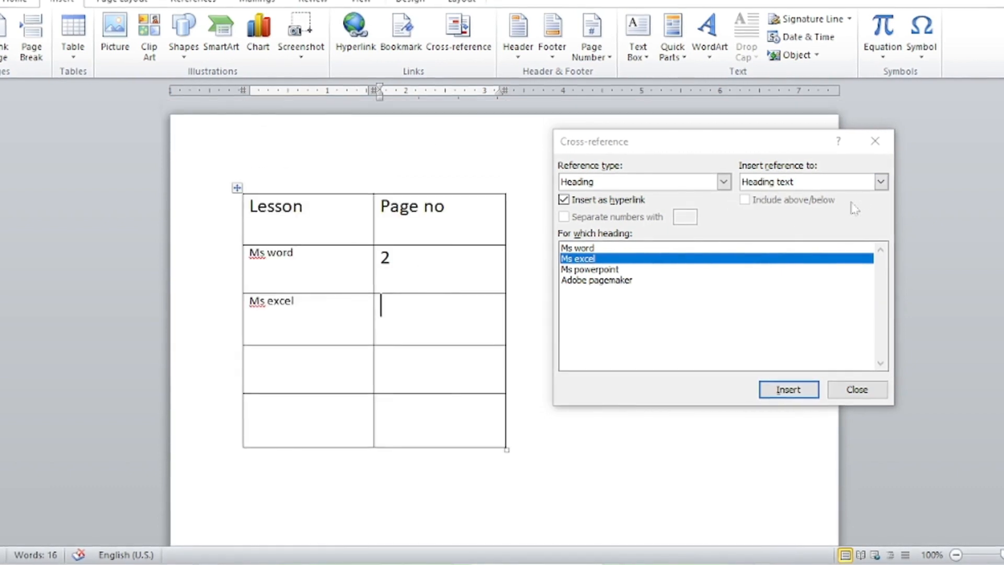
{"action": "left_click", "coordinate": [880, 181]}
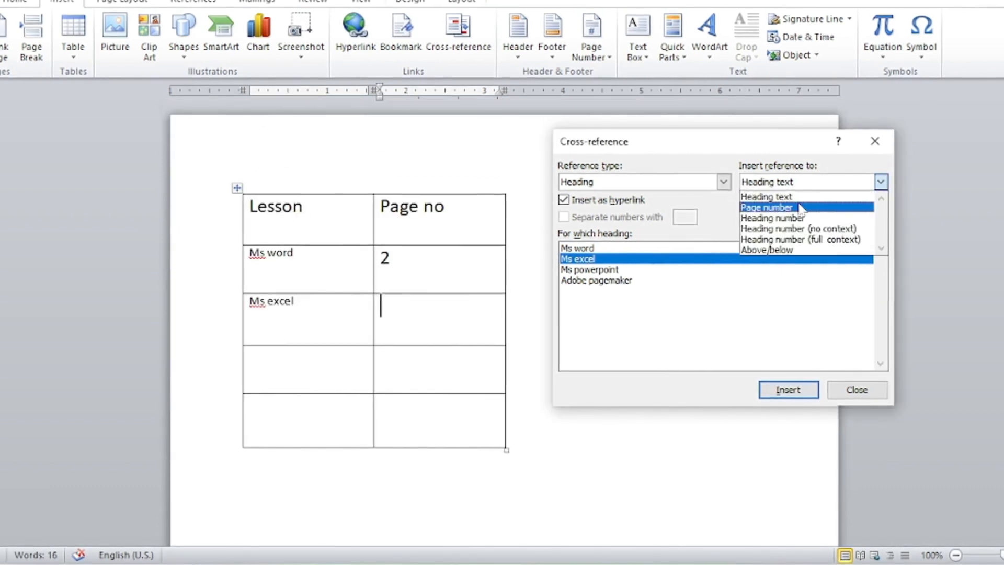
{"action": "left_click", "coordinate": [773, 208]}
{"action": "left_click", "coordinate": [785, 391]}
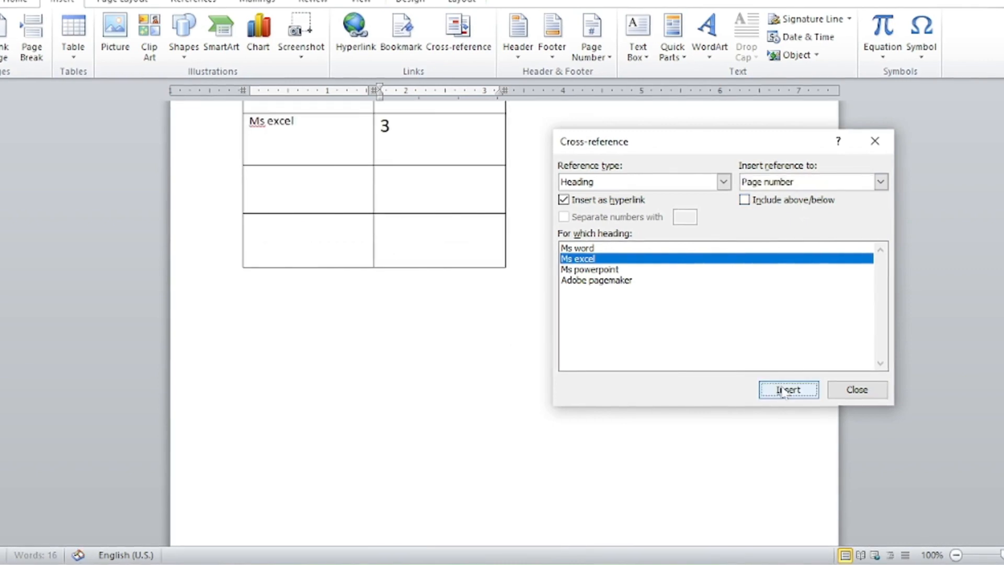
Insert a hyperlinked cross-reference to the heading text of "Ms powerpoint" in the "Lesson" cell below "Ms excel".
{"action": "scroll", "coordinate": [392, 173], "scroll_direction": "up", "scroll_amount": 2}
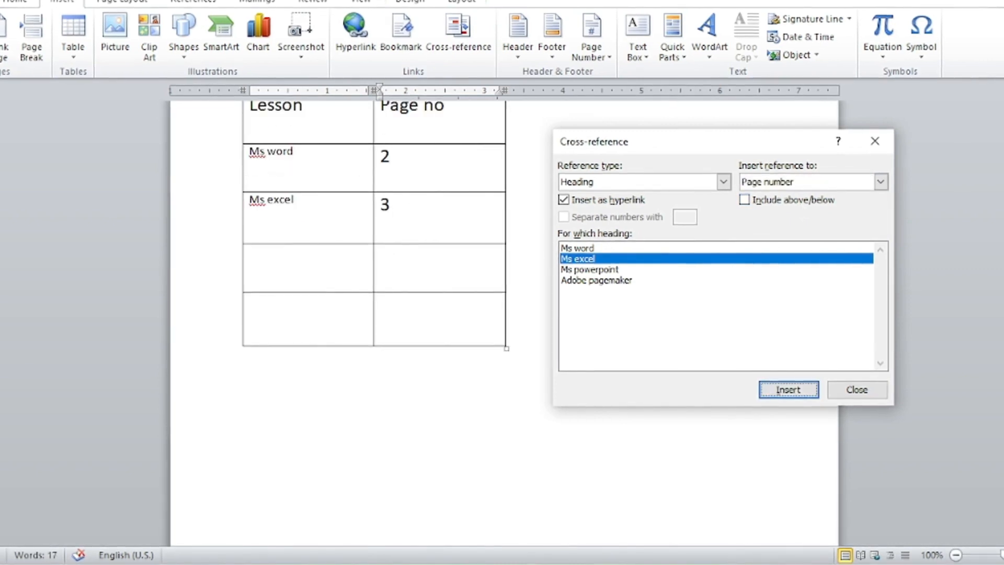
{"action": "left_click", "coordinate": [324, 269]}
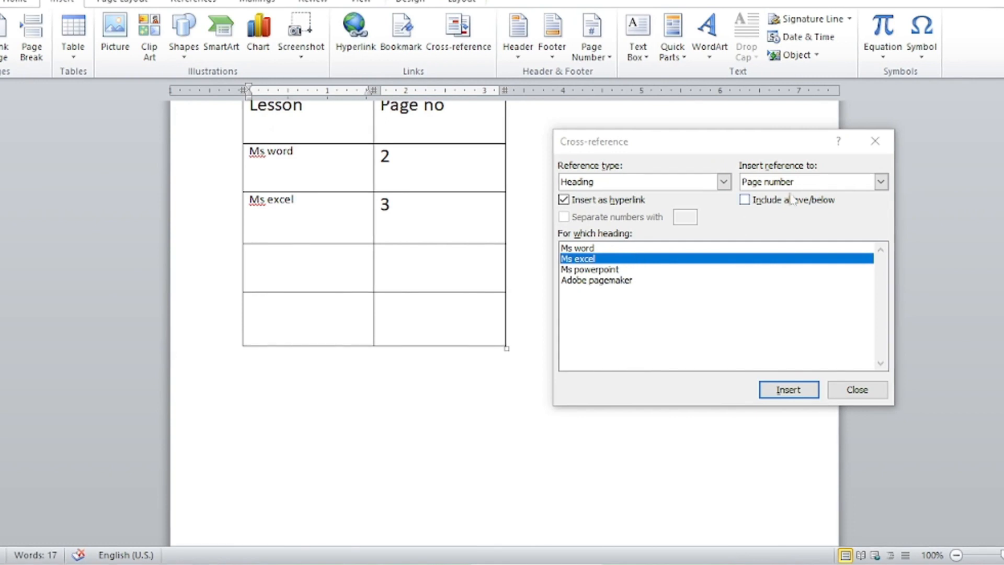
{"action": "left_click", "coordinate": [880, 181]}
{"action": "left_click", "coordinate": [769, 195]}
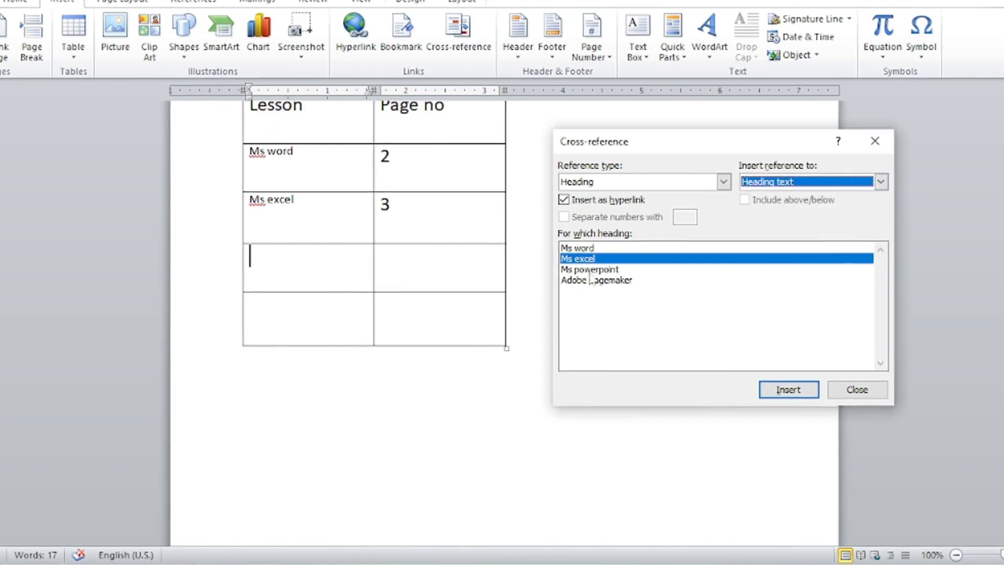
{"action": "left_click", "coordinate": [591, 270]}
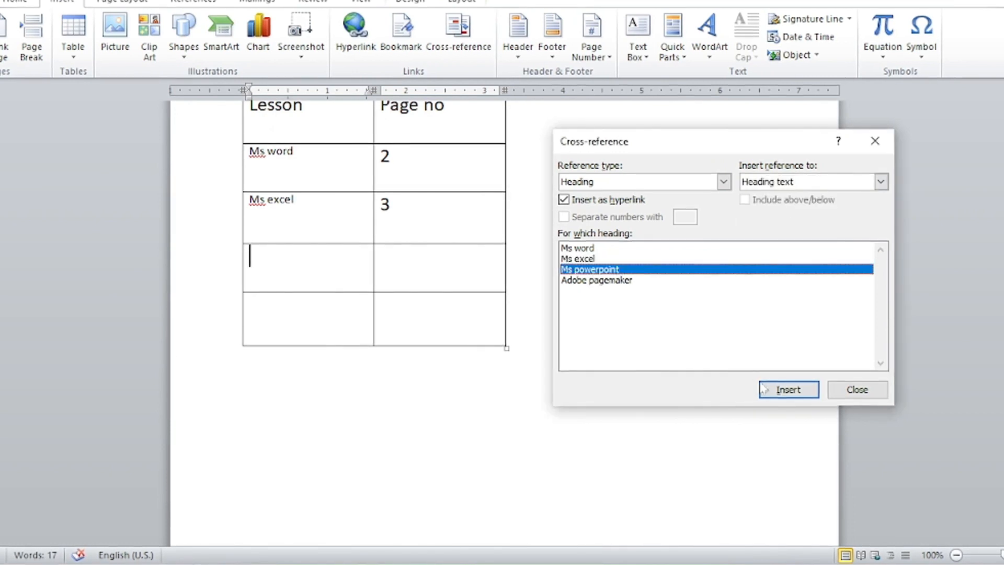
{"action": "left_click", "coordinate": [787, 390]}
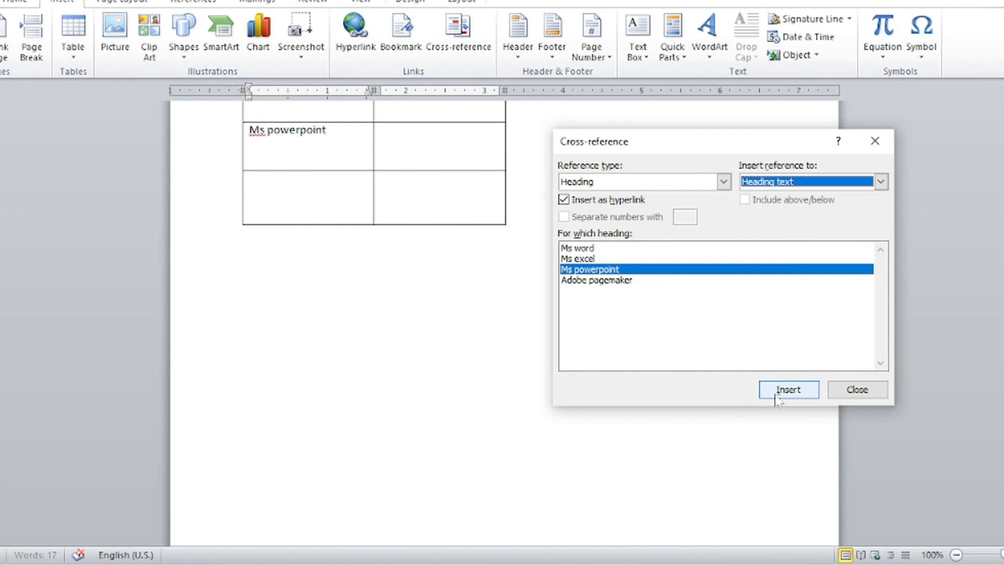
Insert a hyperlinked page-number cross-reference to the heading "Ms powerpoint" in the "Page no" cell of its row.
{"action": "left_click", "coordinate": [342, 137]}
{"action": "left_click", "coordinate": [495, 139]}
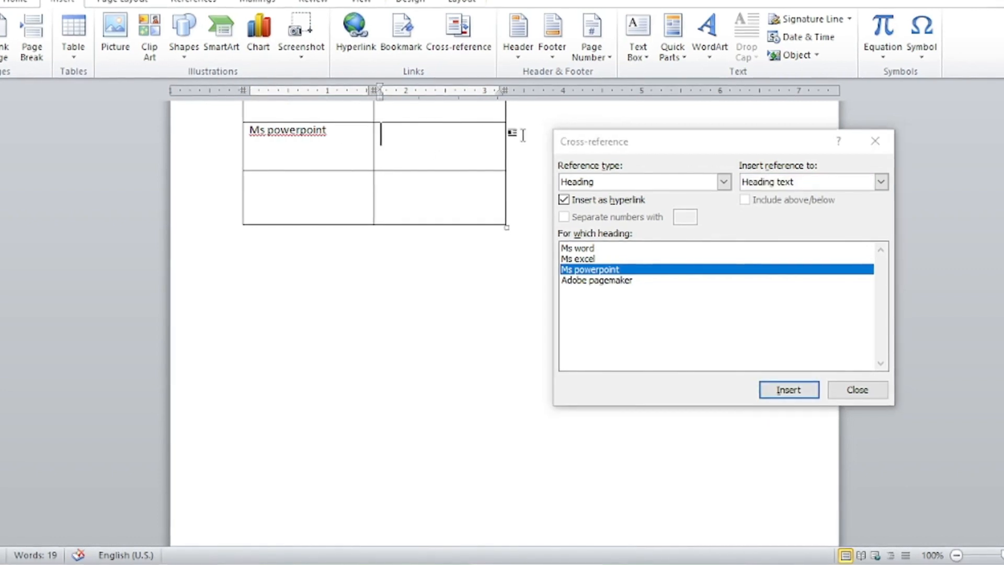
{"action": "left_click", "coordinate": [880, 182]}
{"action": "left_click", "coordinate": [767, 208]}
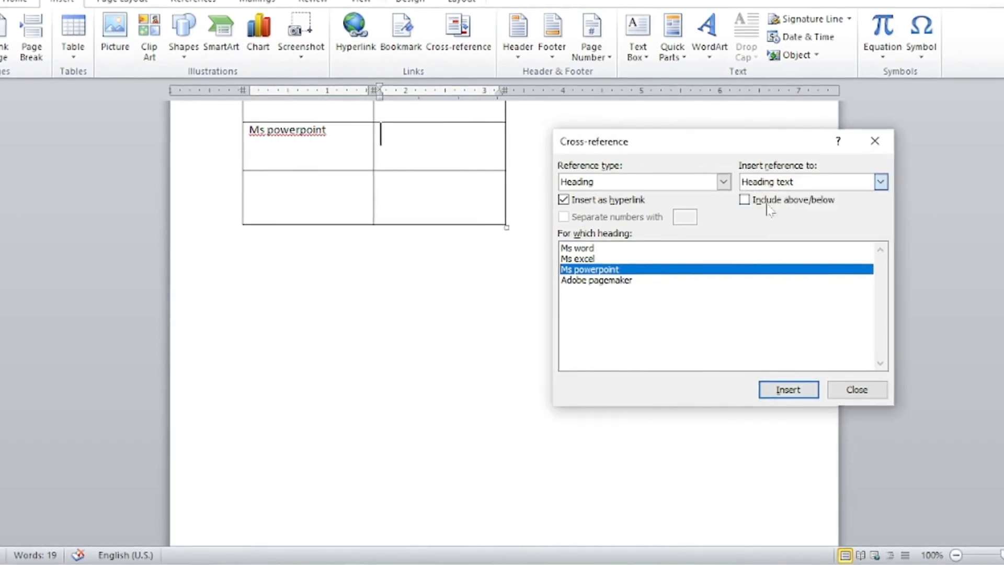
{"action": "left_click", "coordinate": [773, 387]}
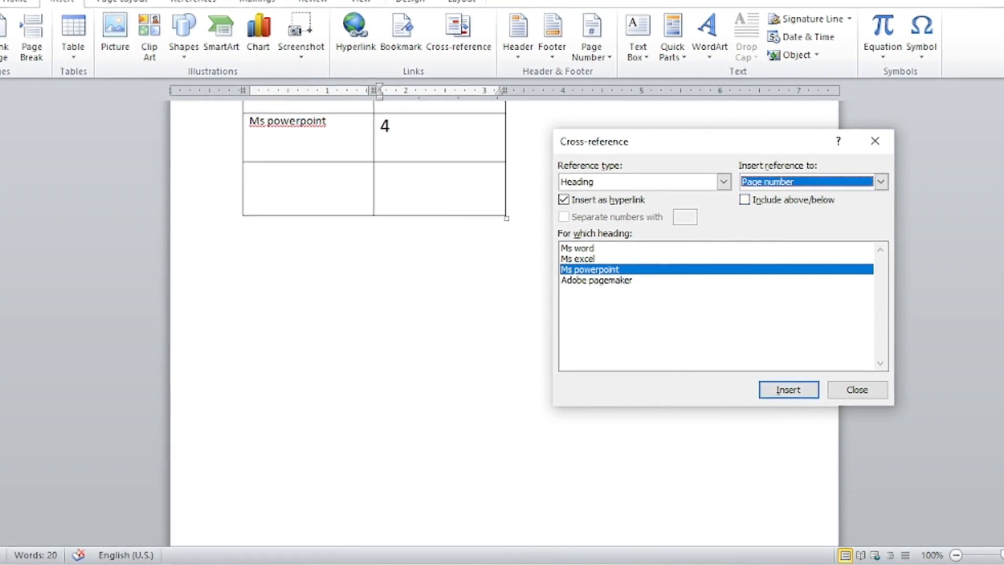
Insert a hyperlinked cross-reference to the heading text of "Adobe pagemaker" in the last empty "Lesson" cell.
{"action": "left_click", "coordinate": [768, 183]}
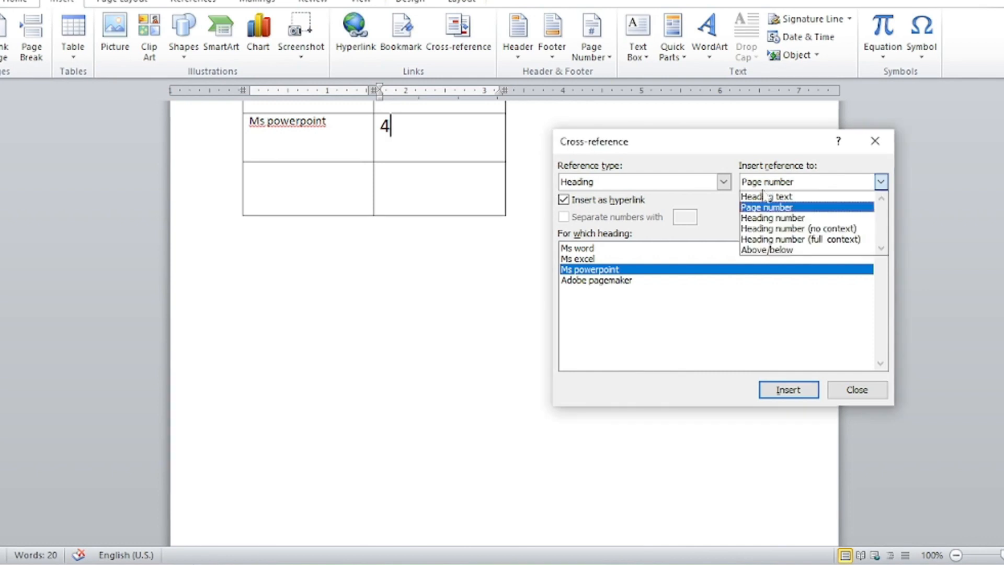
{"action": "left_click", "coordinate": [755, 194]}
{"action": "left_click", "coordinate": [330, 199]}
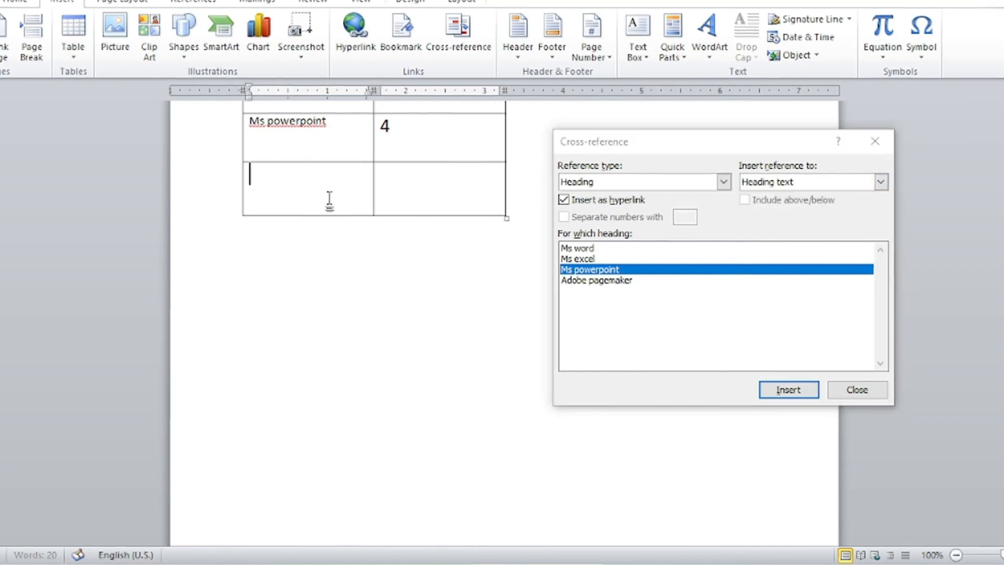
{"action": "left_click", "coordinate": [634, 294]}
{"action": "left_click", "coordinate": [632, 283]}
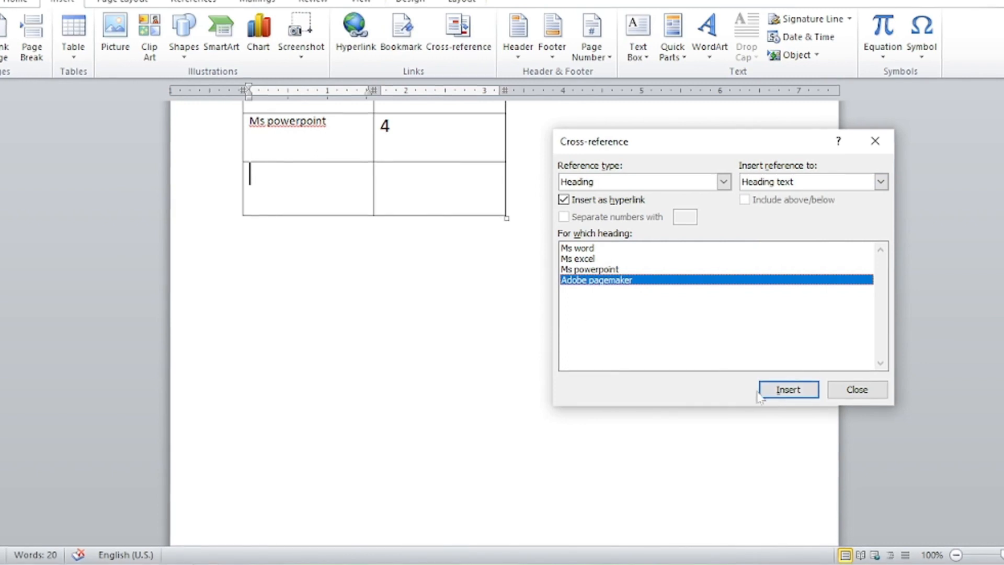
{"action": "left_click", "coordinate": [773, 393]}
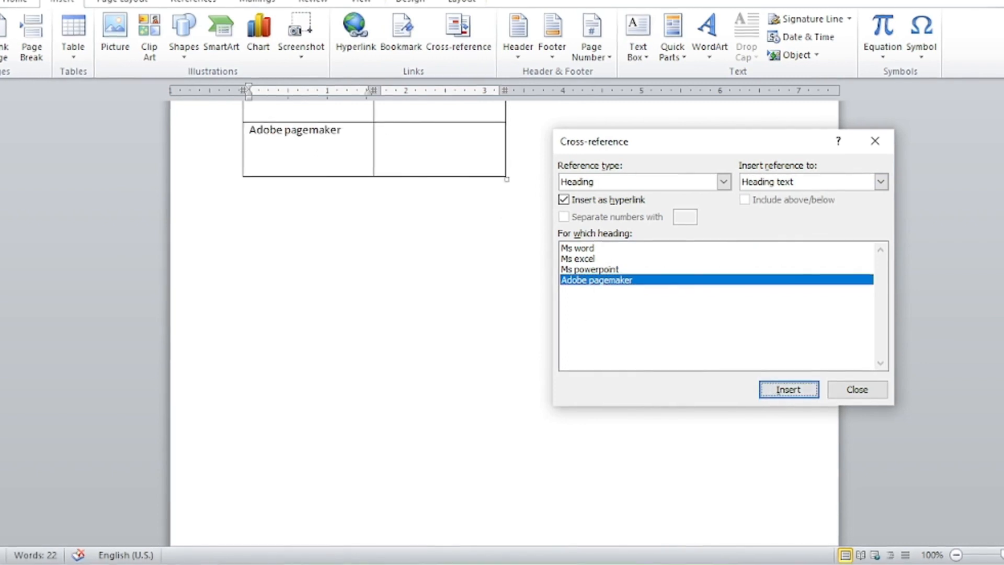
Insert a hyperlinked page-number cross-reference to "Adobe pagemaker" in the last "Page no" cell and close the Cross-reference dialog.
{"action": "left_click", "coordinate": [477, 151]}
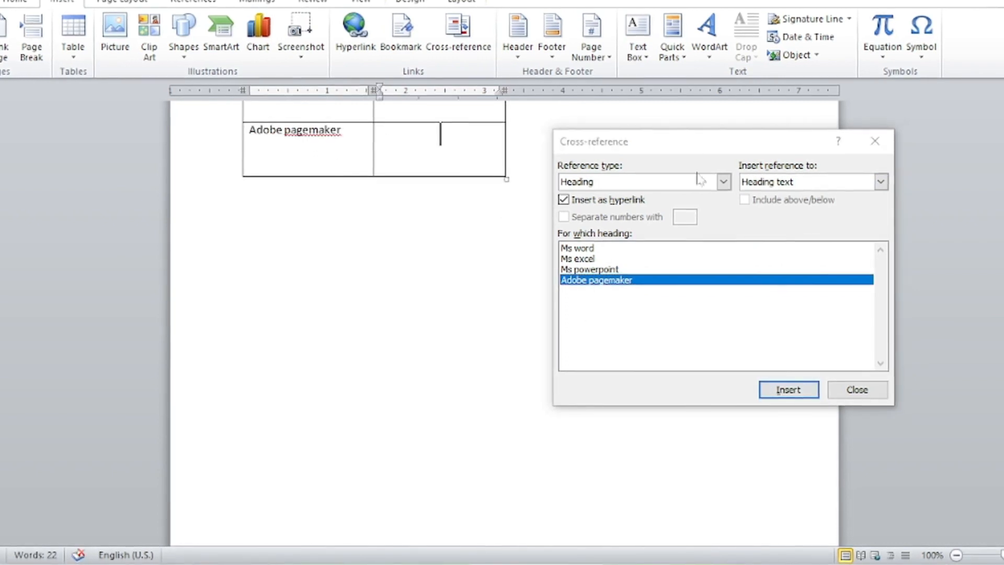
{"action": "left_click", "coordinate": [756, 187]}
{"action": "left_click", "coordinate": [758, 204]}
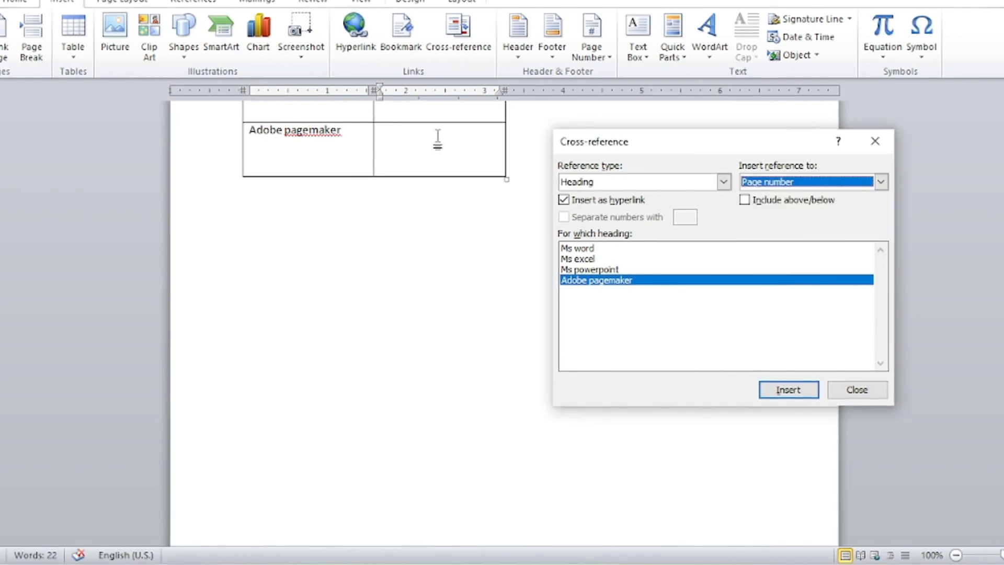
{"action": "left_click", "coordinate": [438, 137]}
{"action": "left_click", "coordinate": [803, 397]}
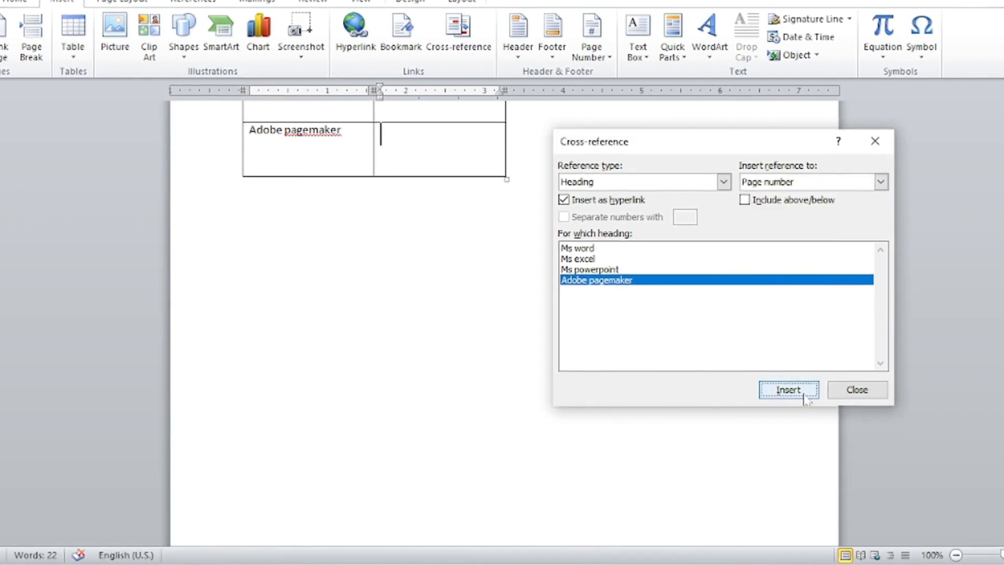
{"action": "left_click", "coordinate": [804, 398]}
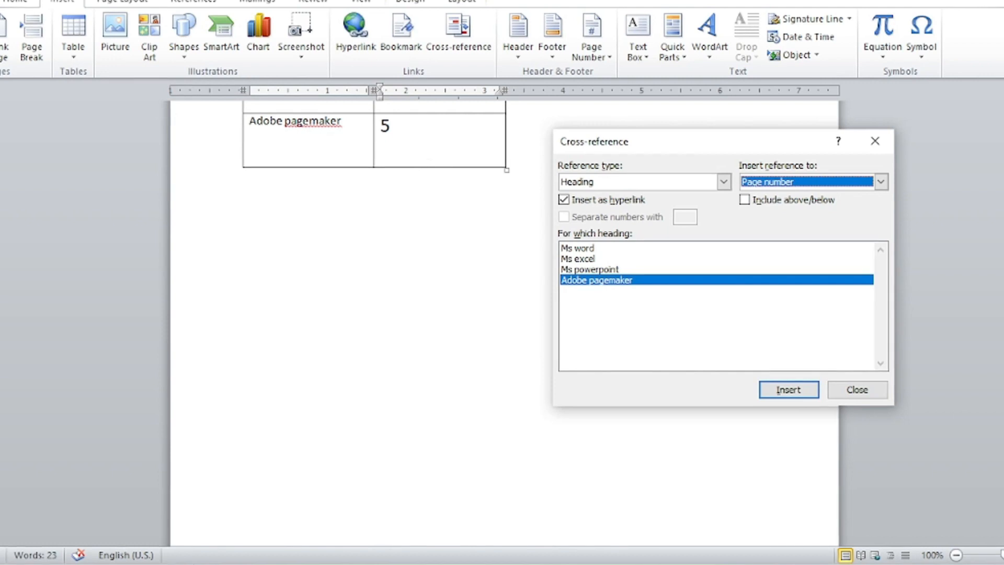
{"action": "scroll", "coordinate": [437, 180], "scroll_direction": "up", "scroll_amount": 5}
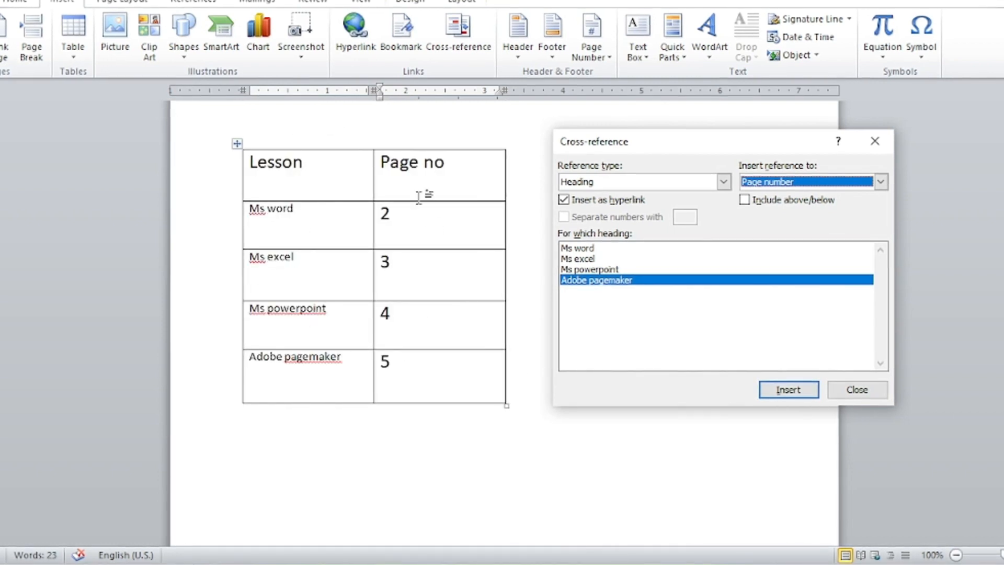
{"action": "left_click", "coordinate": [867, 393]}
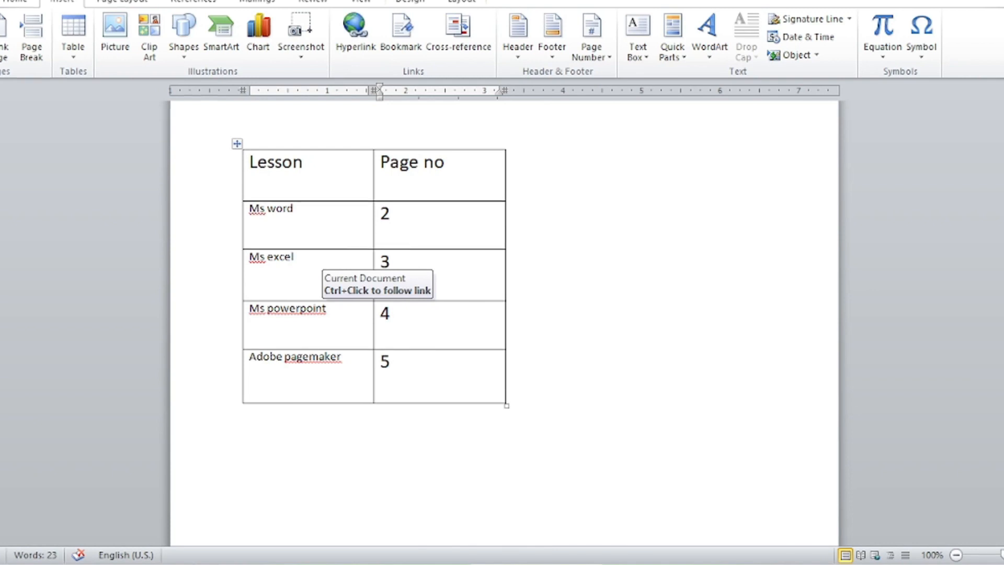
Test the "Ms powerpoint" and "Ms excel" links in the lesson table by following each one and returning to the table.
{"action": "left_click", "coordinate": [308, 314], "text": "ctrl"}
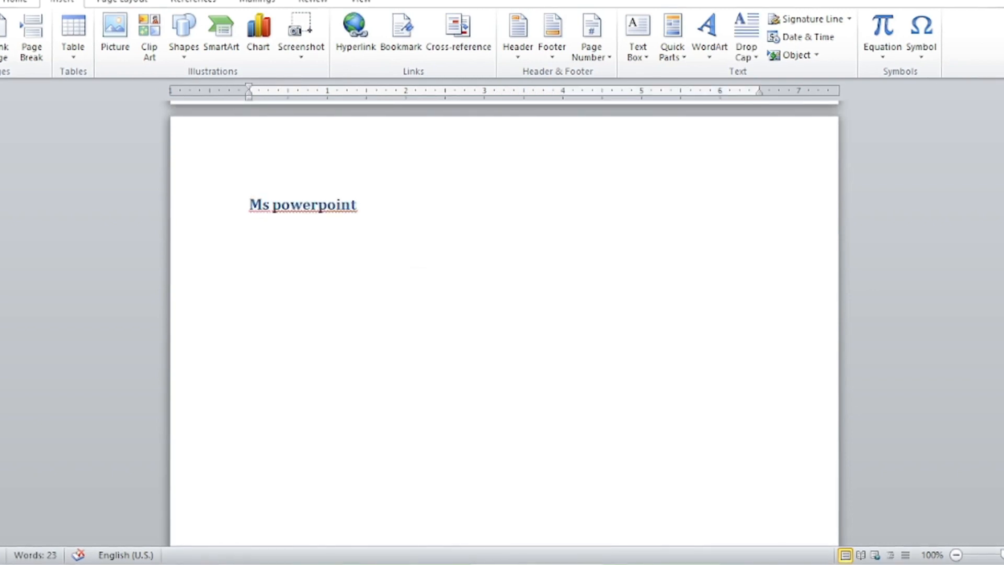
{"action": "scroll", "coordinate": [342, 204], "scroll_direction": "up", "scroll_amount": 20}
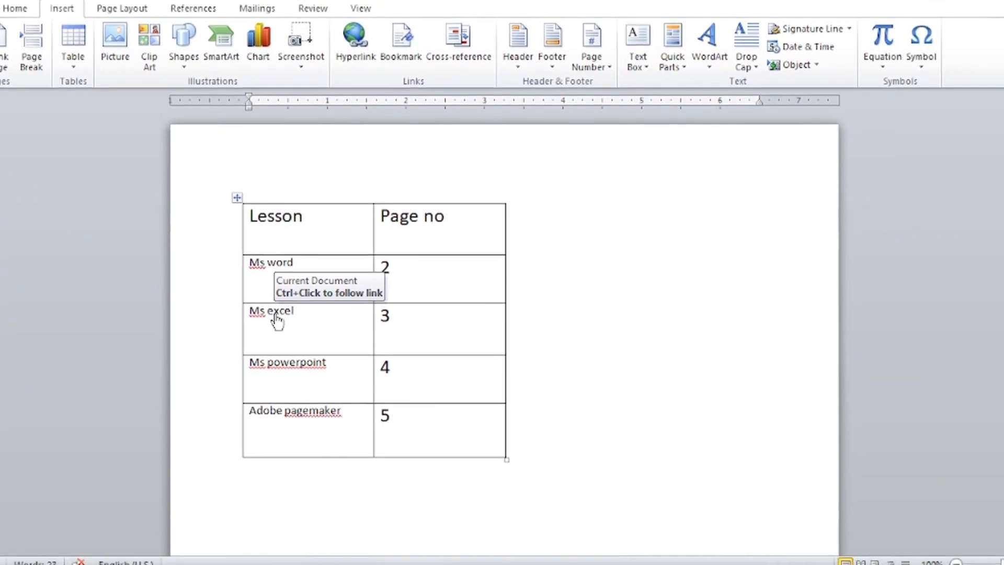
{"action": "left_click", "coordinate": [275, 320], "text": "ctrl"}
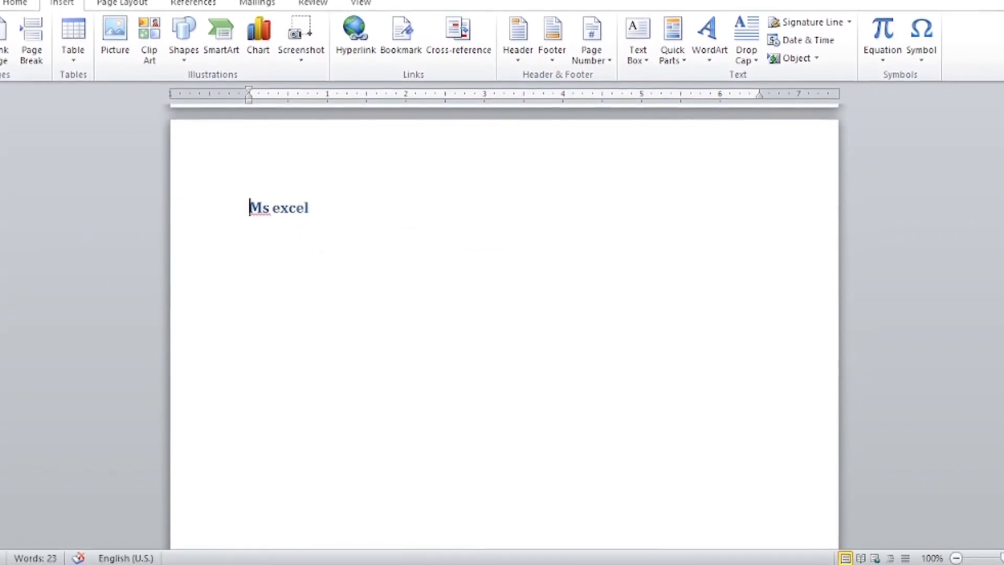
{"action": "scroll", "coordinate": [375, 280], "scroll_direction": "up", "scroll_amount": 20}
{"action": "scroll", "coordinate": [375, 278], "scroll_direction": "up", "scroll_amount": 10}
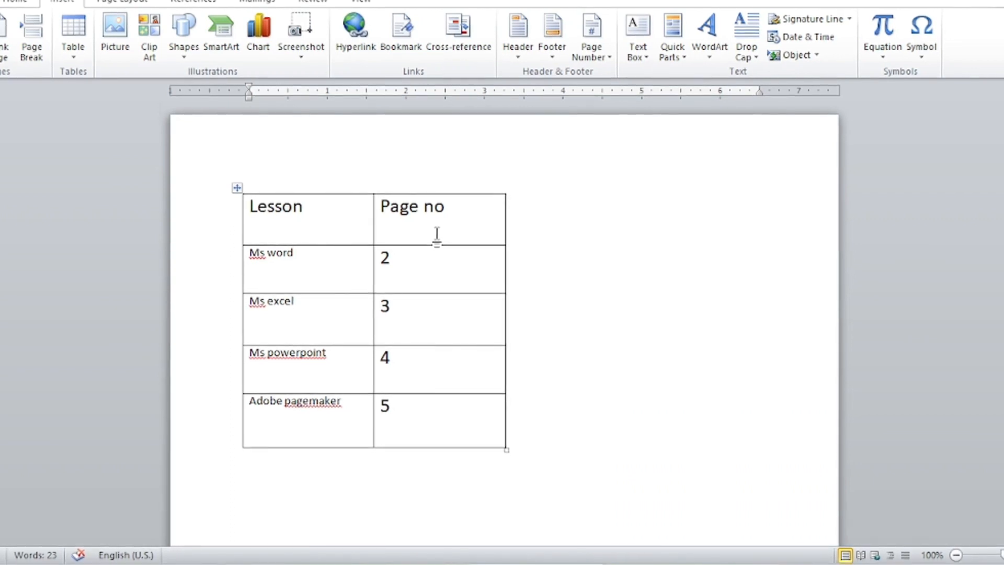
{"action": "scroll", "coordinate": [436, 235], "scroll_direction": "down", "scroll_amount": 3}
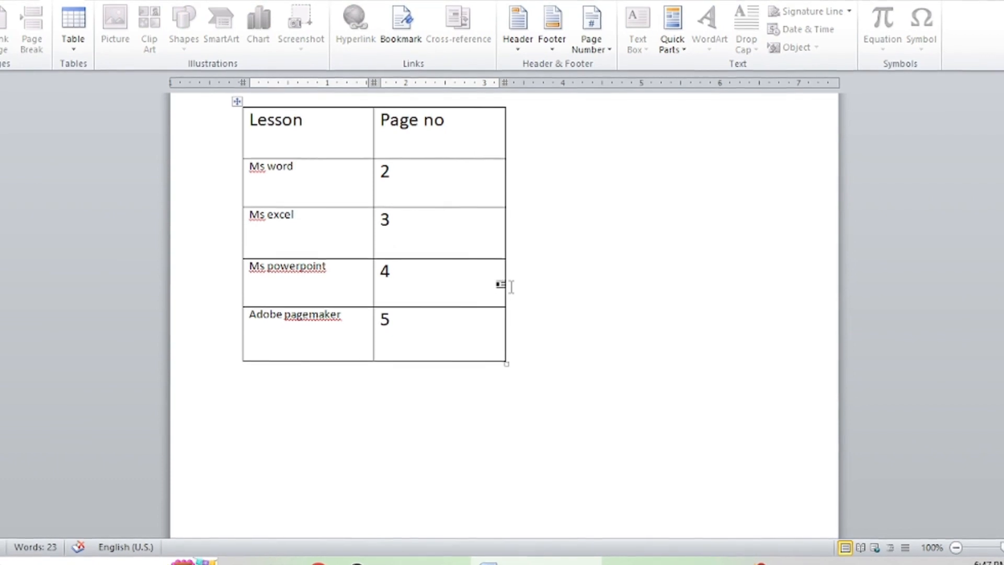
{"action": "key", "text": "Down"}
{"action": "key", "text": "Down"}
{"action": "key", "text": "Down"}
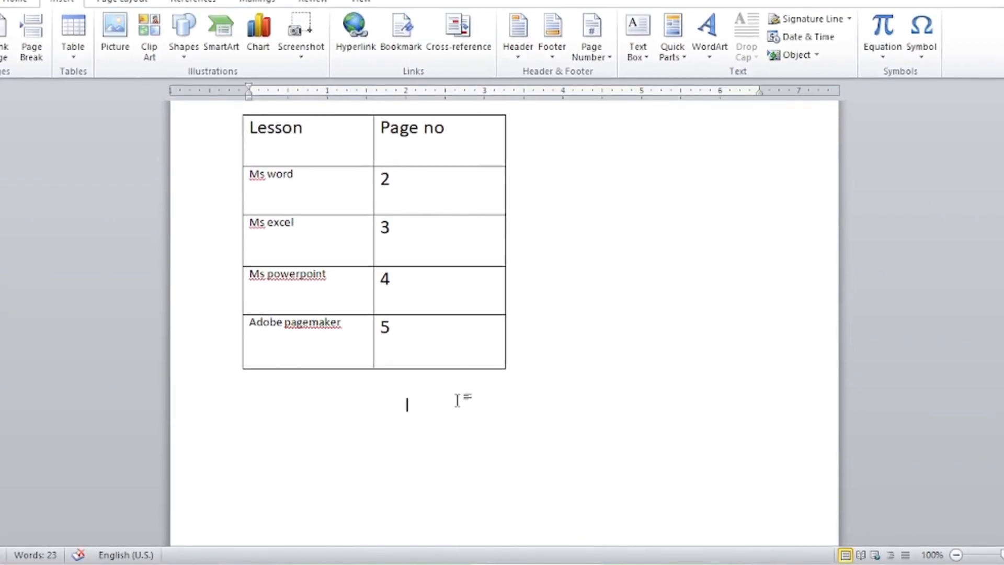
{"action": "scroll", "coordinate": [461, 399], "scroll_direction": "up", "scroll_amount": 3}
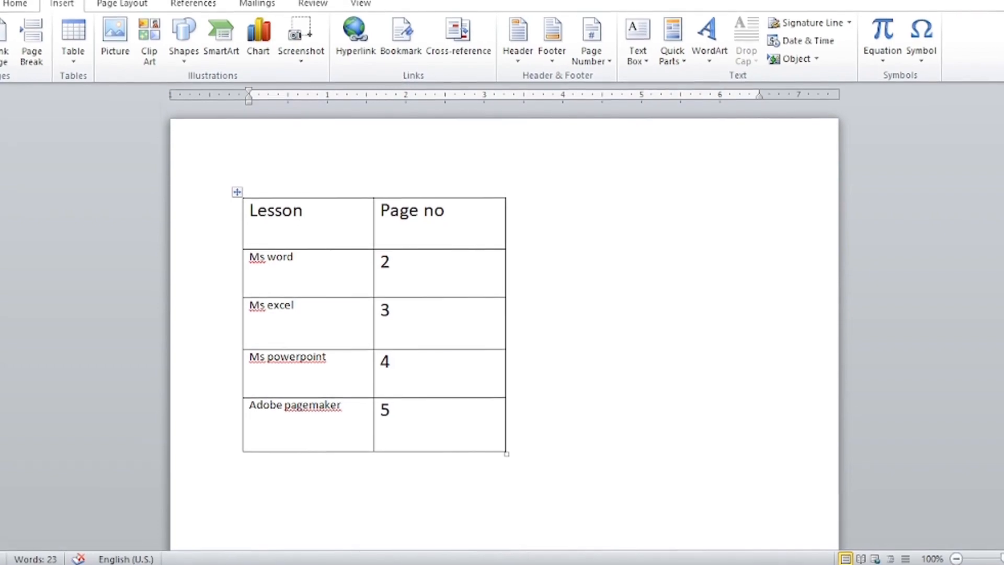